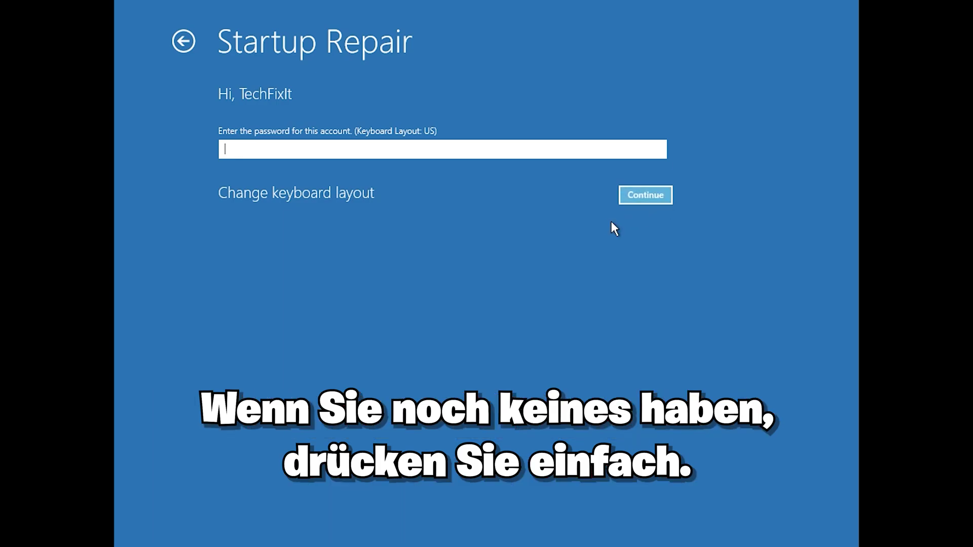
- Continue into Startup Repair with the account password field left blank
{"action": "left_click", "coordinate": [653, 196]}
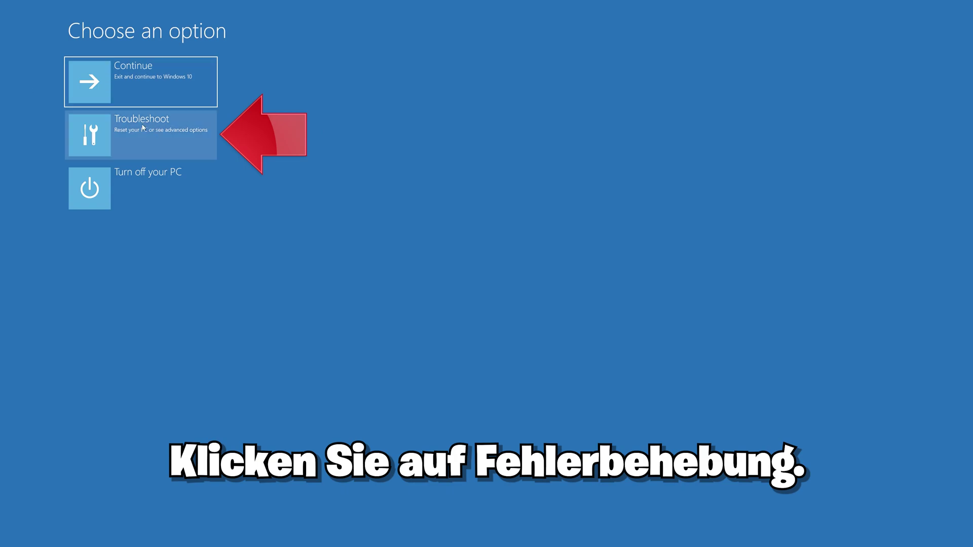
- Open the Command Prompt from the advanced troubleshooting options and choose the listed account for it
{"action": "left_click", "coordinate": [133, 149]}
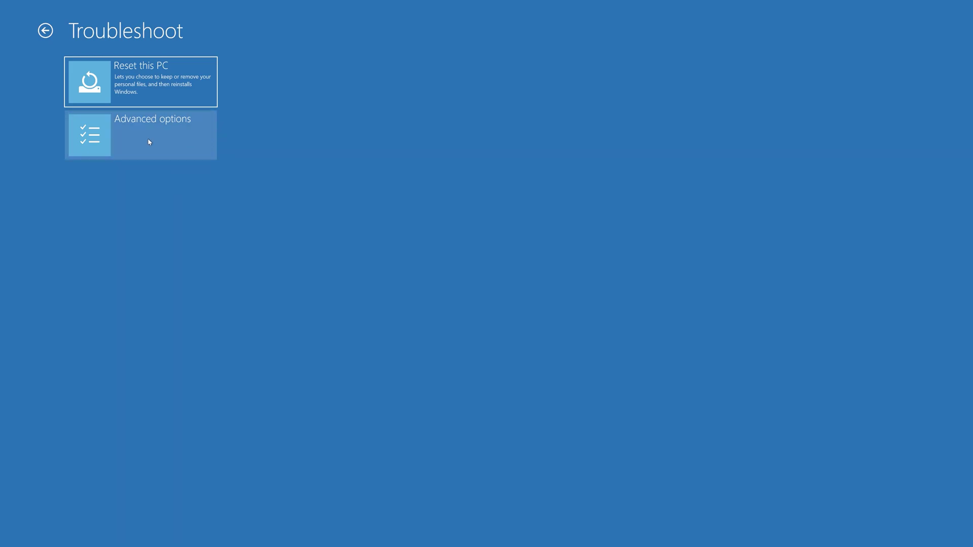
{"action": "left_click", "coordinate": [150, 142]}
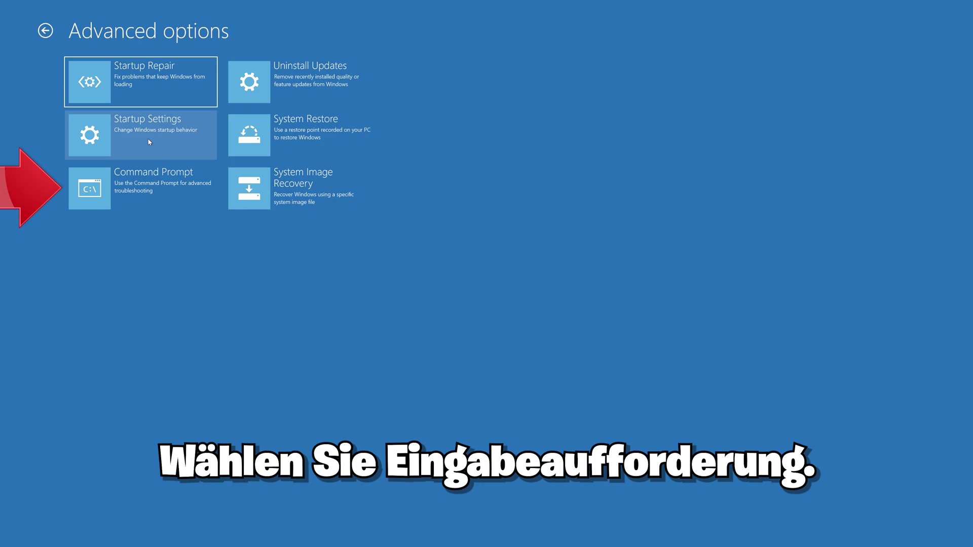
{"action": "left_click", "coordinate": [137, 206]}
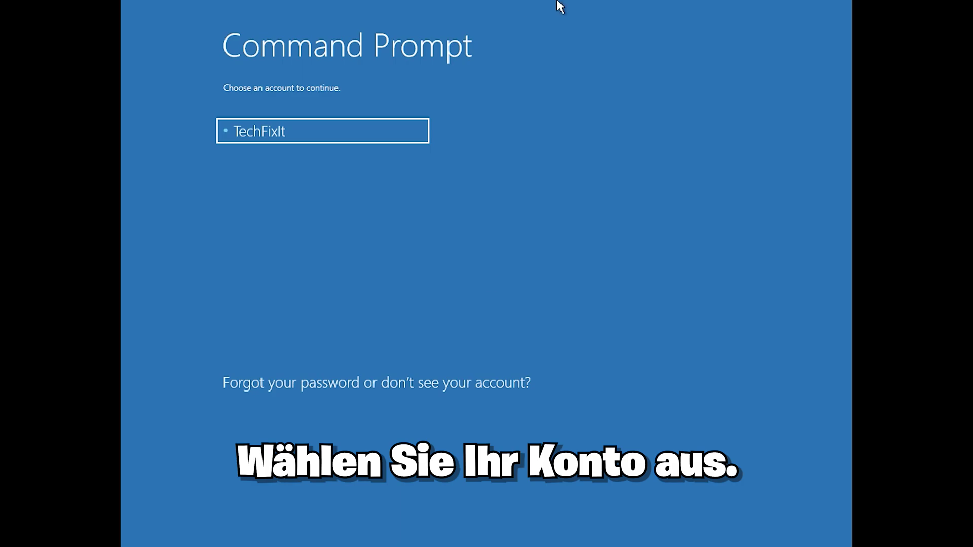
{"action": "left_click", "coordinate": [319, 136]}
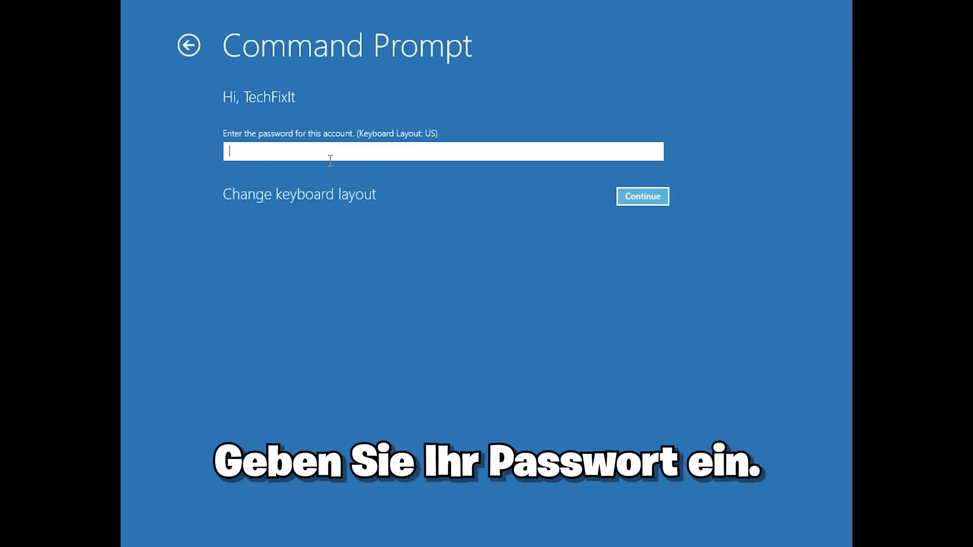
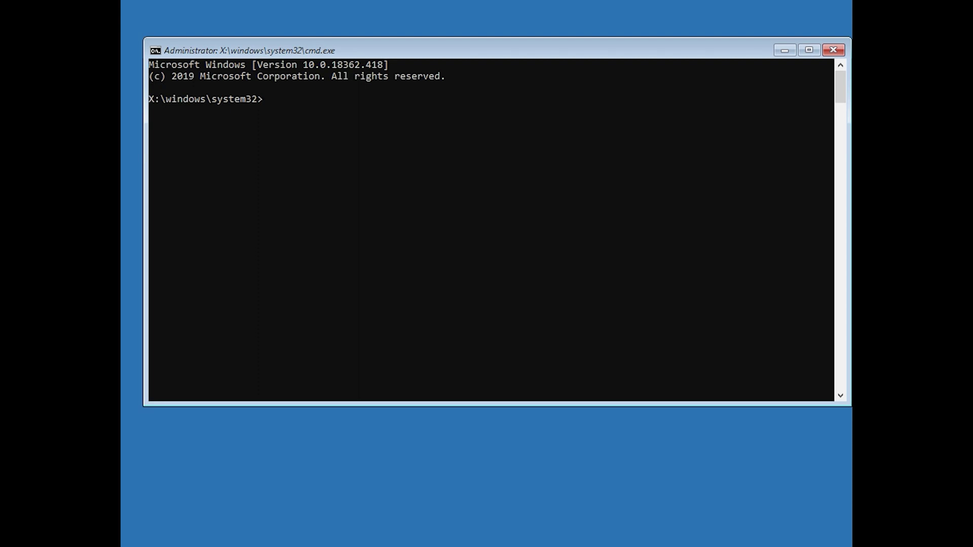
- Repair the master boot record by running bootrec /fixmbr
{"action": "type", "text": "b"}
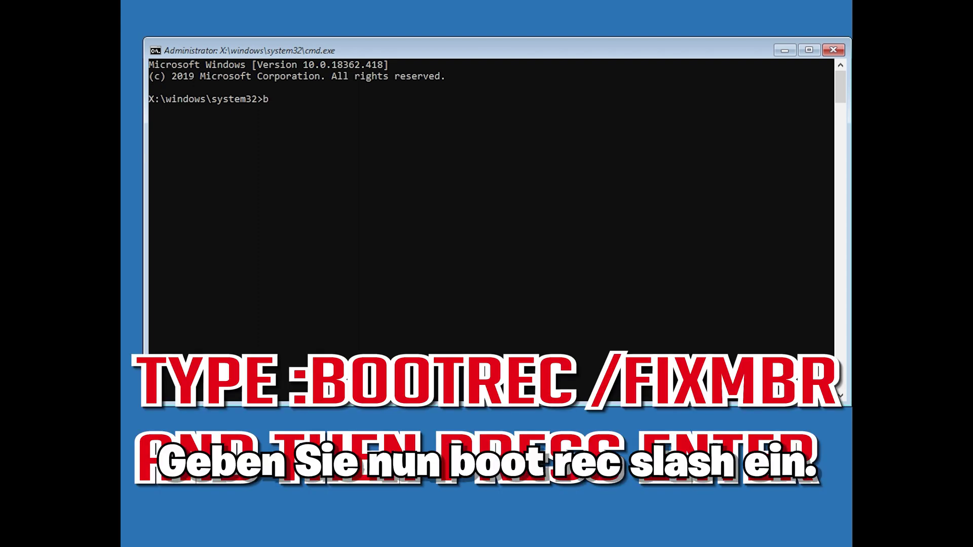
{"action": "type", "text": "ootrec"}
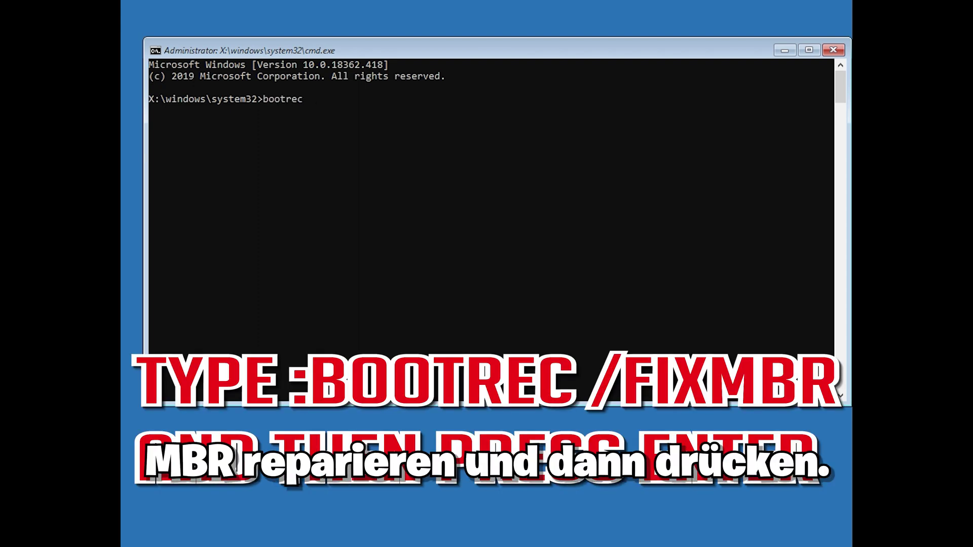
{"action": "type", "text": " /fi"}
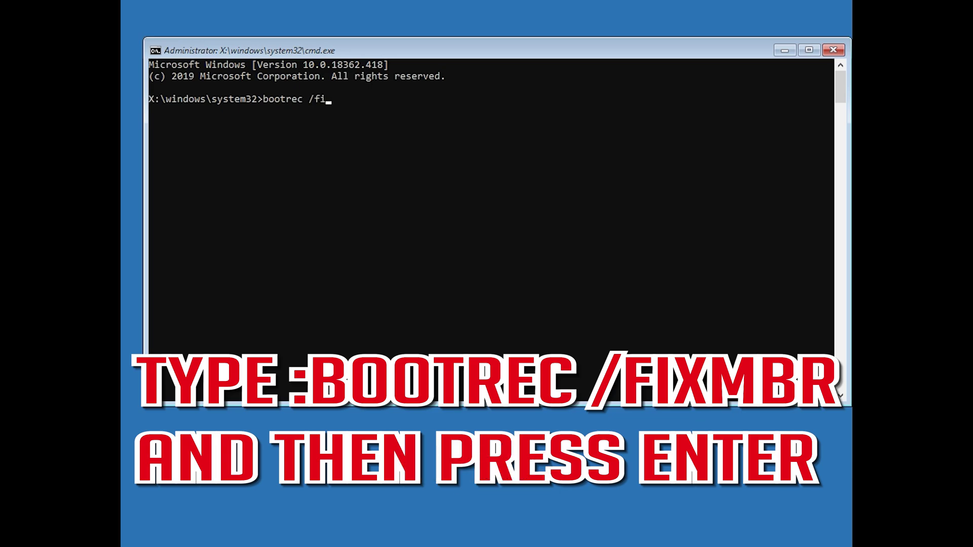
{"action": "type", "text": "xmbr"}
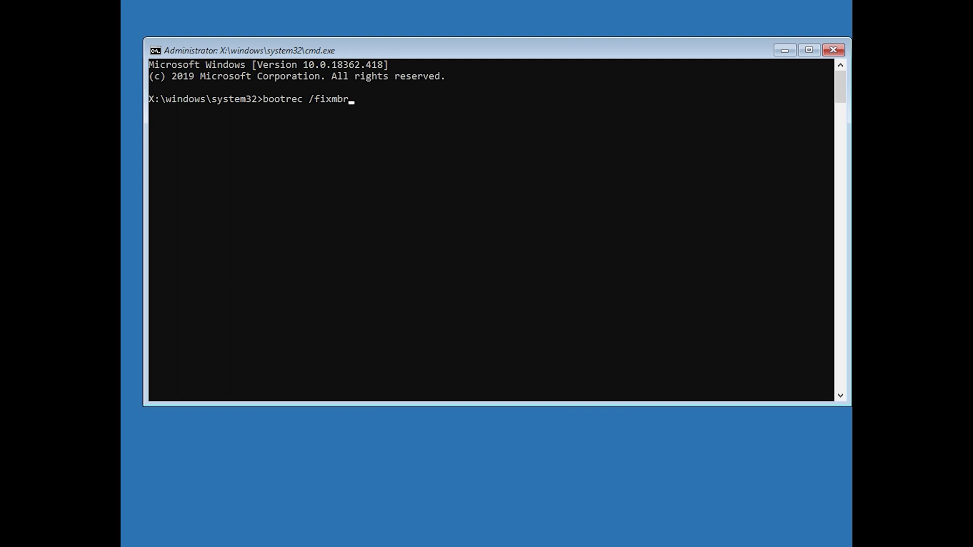
{"action": "key", "text": "Return"}
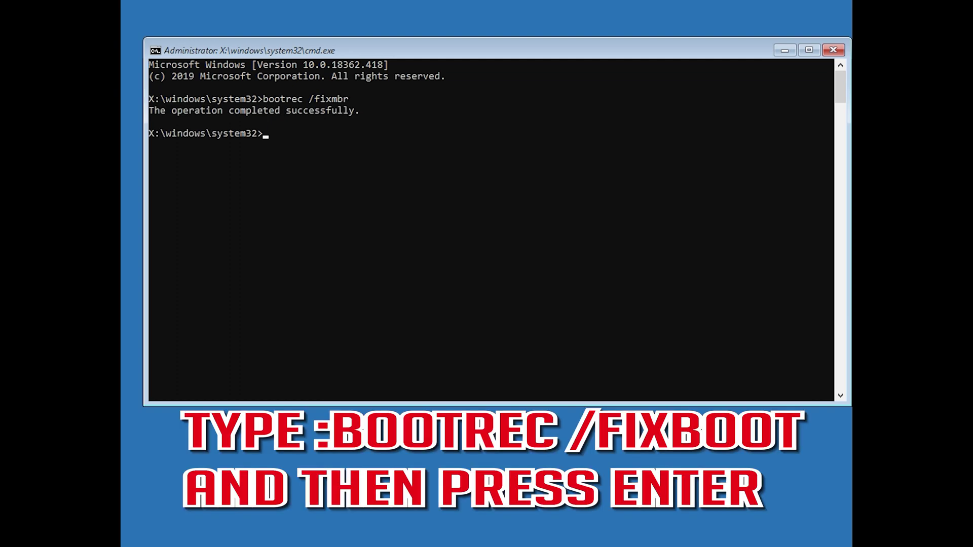
- Try to write a new boot sector by running bootrec /fixboot
{"action": "type", "text": "b"}
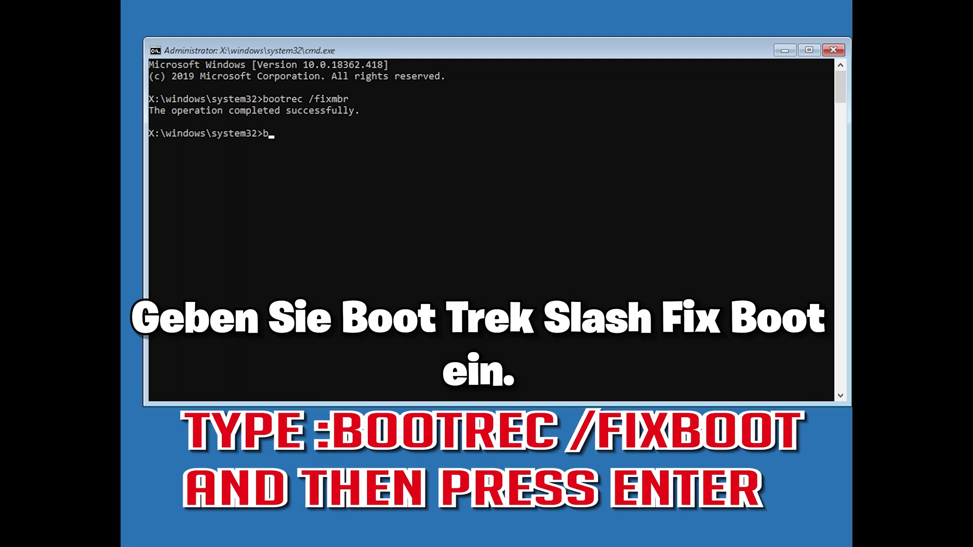
{"action": "type", "text": "ootrec /fixboot"}
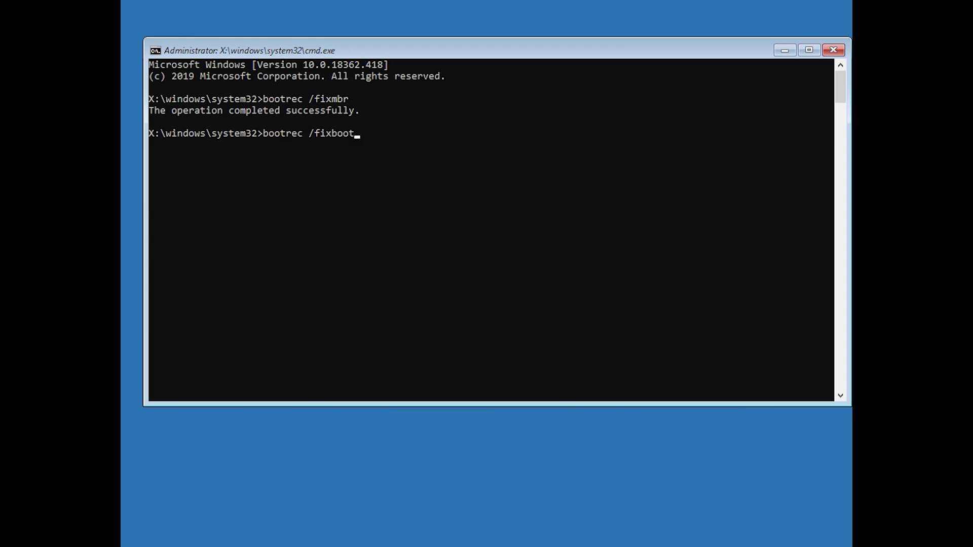
{"action": "key", "text": "Return"}
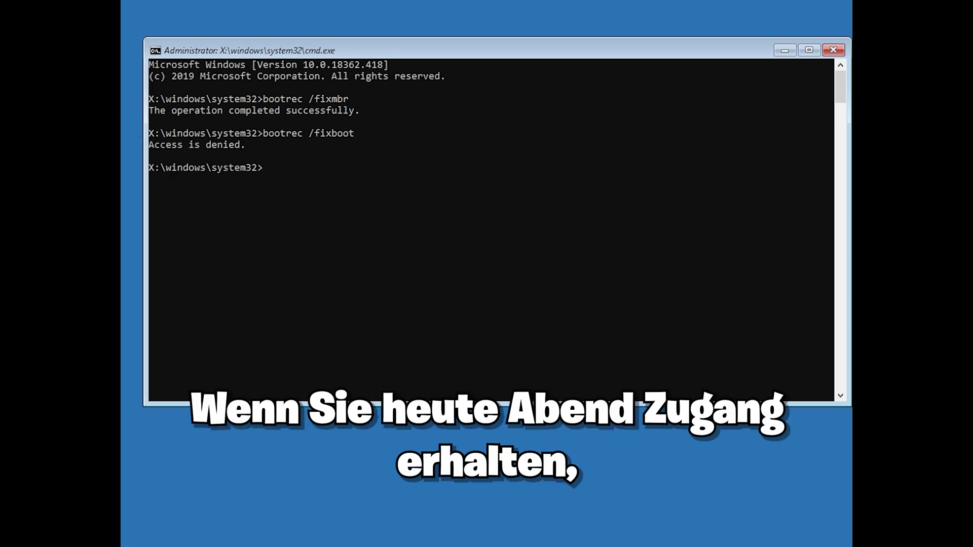
- Update the boot code on the system partition by running bootsect /nt60 sys
{"action": "type", "text": "bootsect /nt60"}
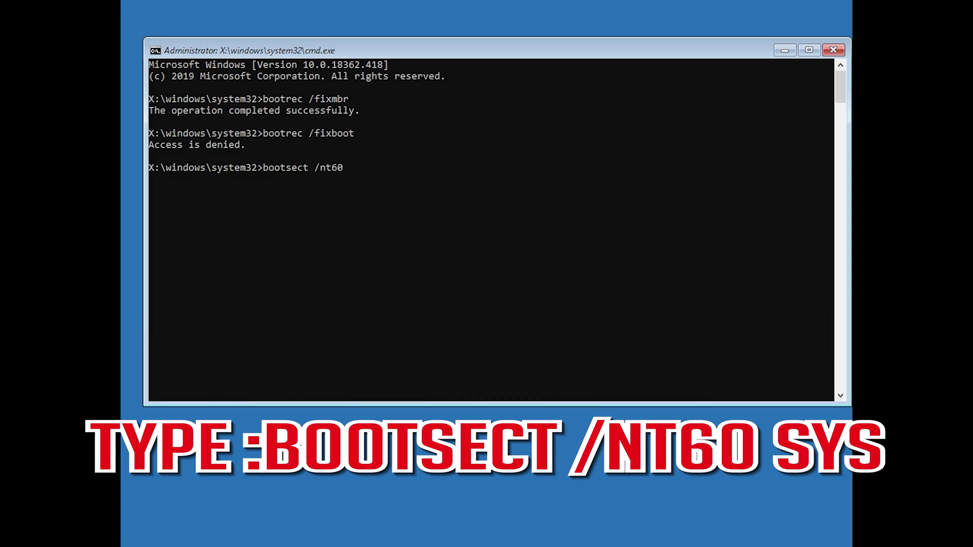
{"action": "type", "text": " sys"}
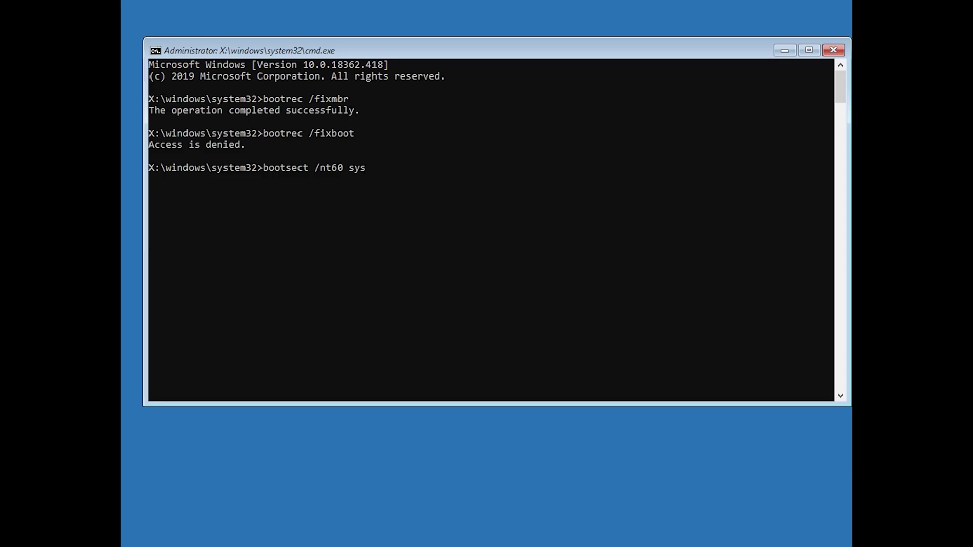
{"action": "key", "text": "Return"}
- Run bootrec /fixboot again to write a new boot sector
{"action": "type", "text": "boot"}
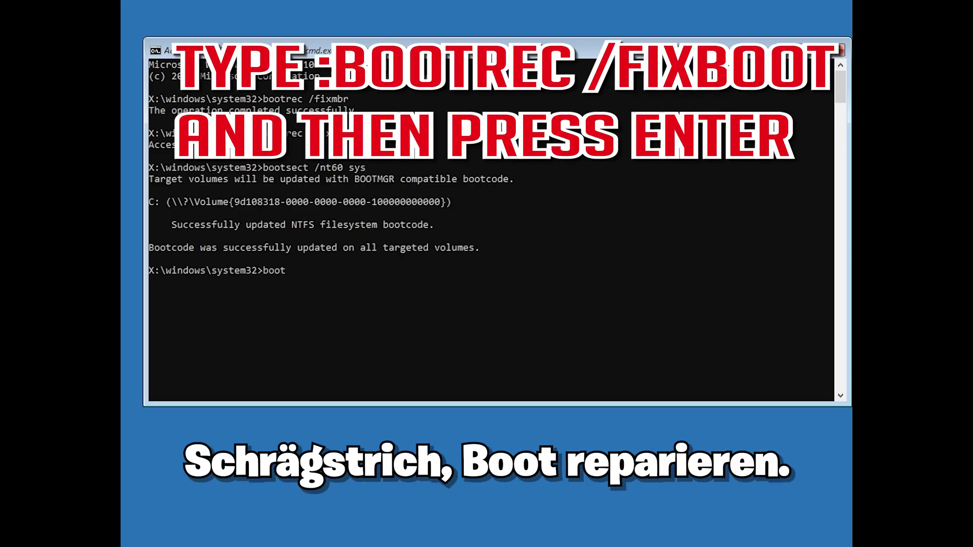
{"action": "type", "text": "rec "}
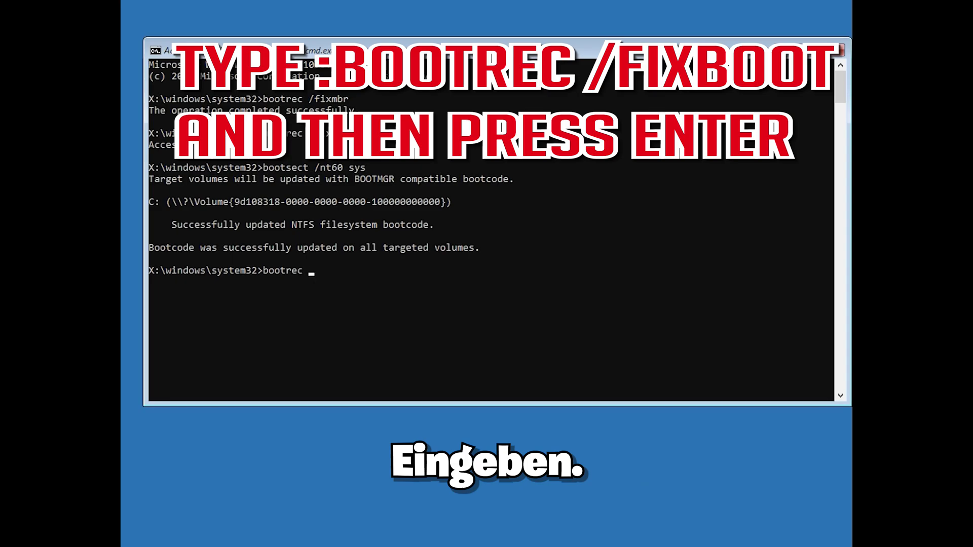
{"action": "type", "text": "/fixb"}
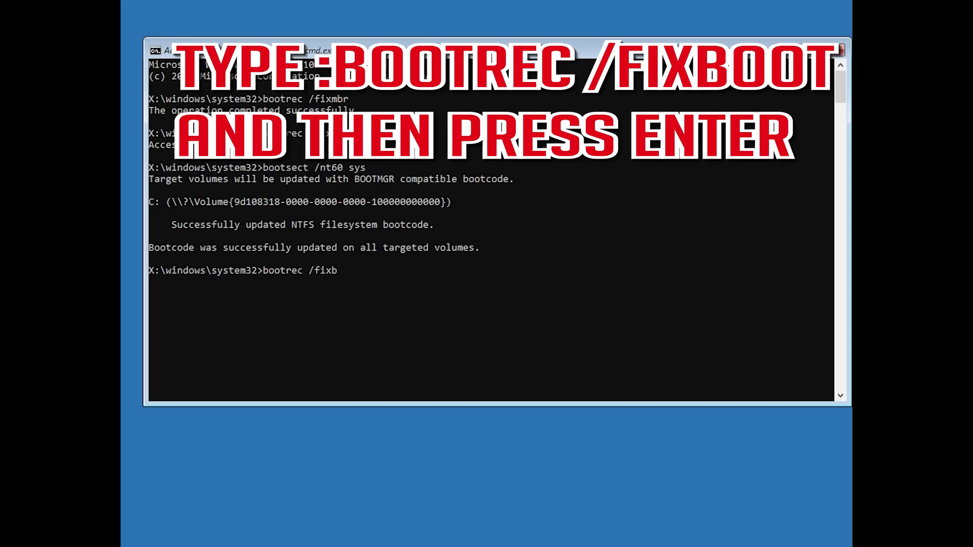
{"action": "type", "text": "oot"}
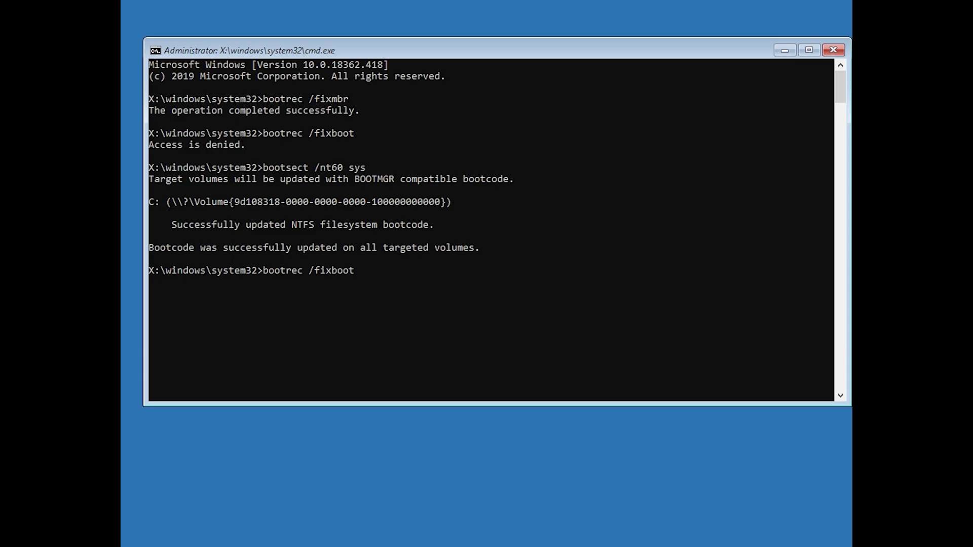
{"action": "key", "text": "Return"}
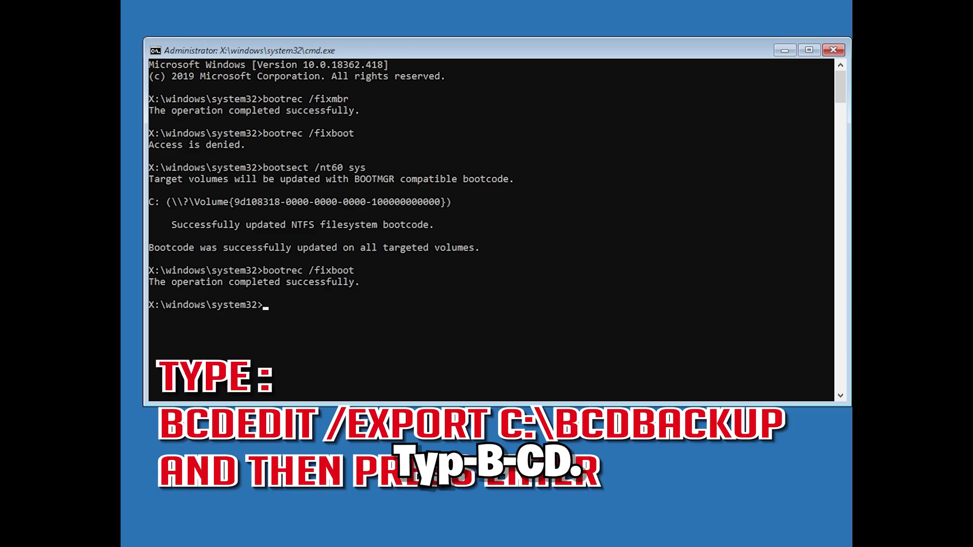
- Back up the boot configuration data by running bcdedit /export c:\bcdbackup
{"action": "type", "text": "bcdedit /ex"}
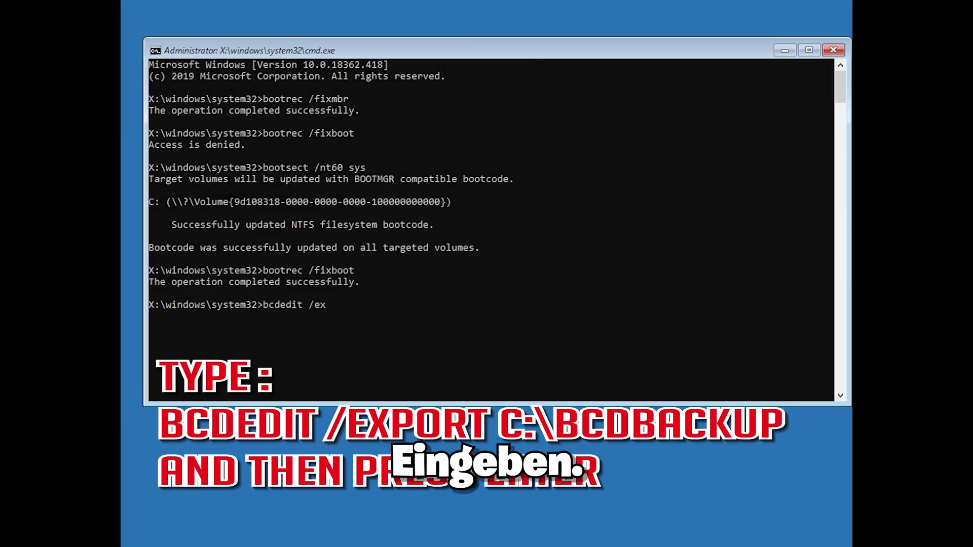
{"action": "type", "text": "port "}
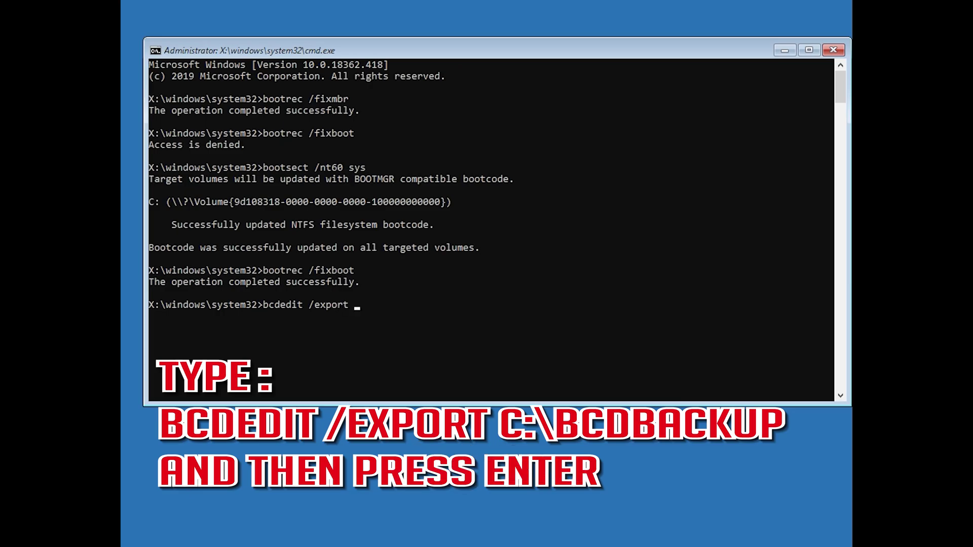
{"action": "type", "text": "c:\\bcdbackup"}
{"action": "key", "text": "Return"}
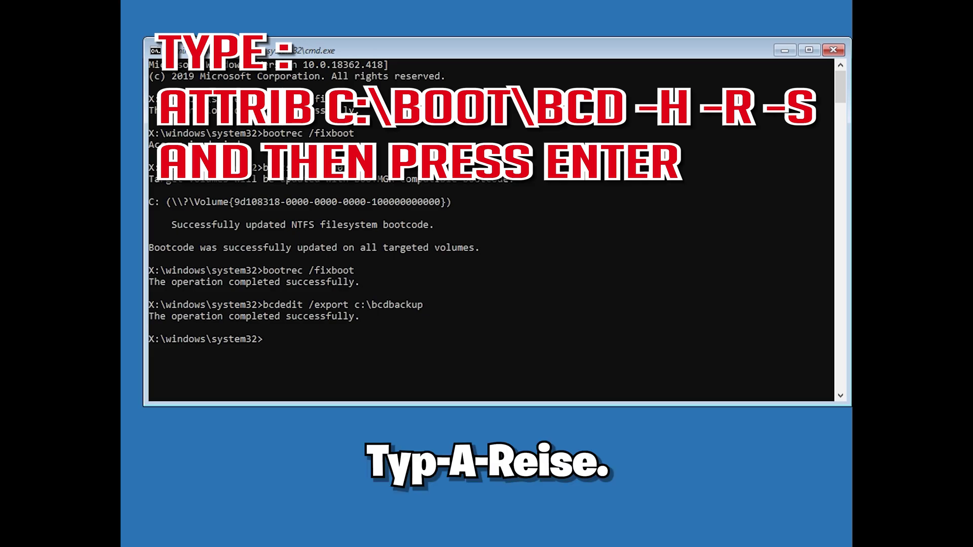
- Clear the hidden, read-only and system attributes of the BCD file by running attrib c:\boot\bcd -h -r -s
{"action": "type", "text": "attrib"}
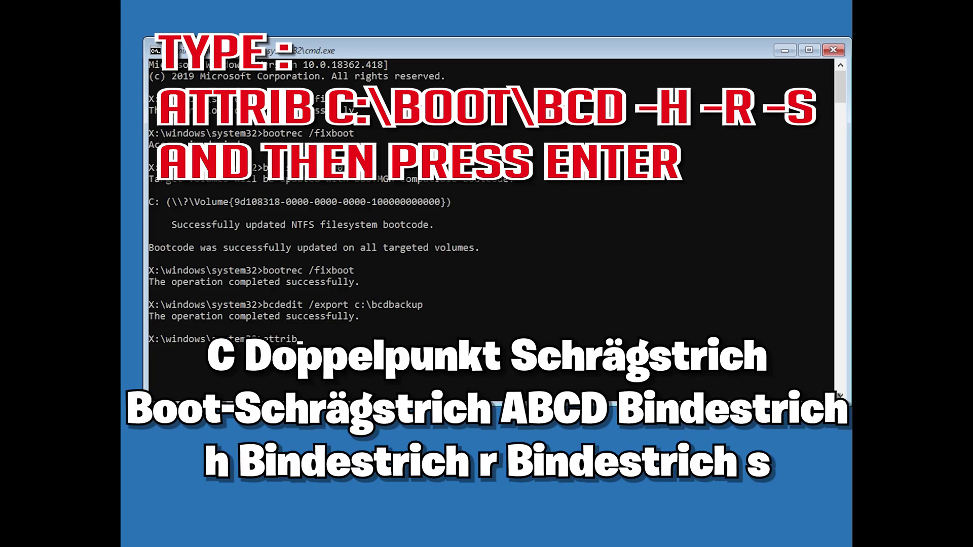
{"action": "type", "text": " c:\\"}
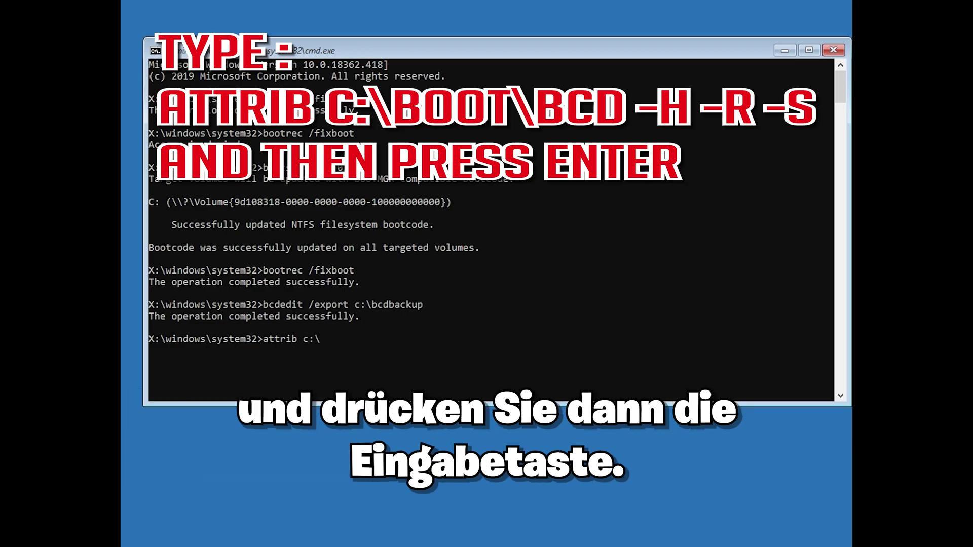
{"action": "type", "text": "boot\\"}
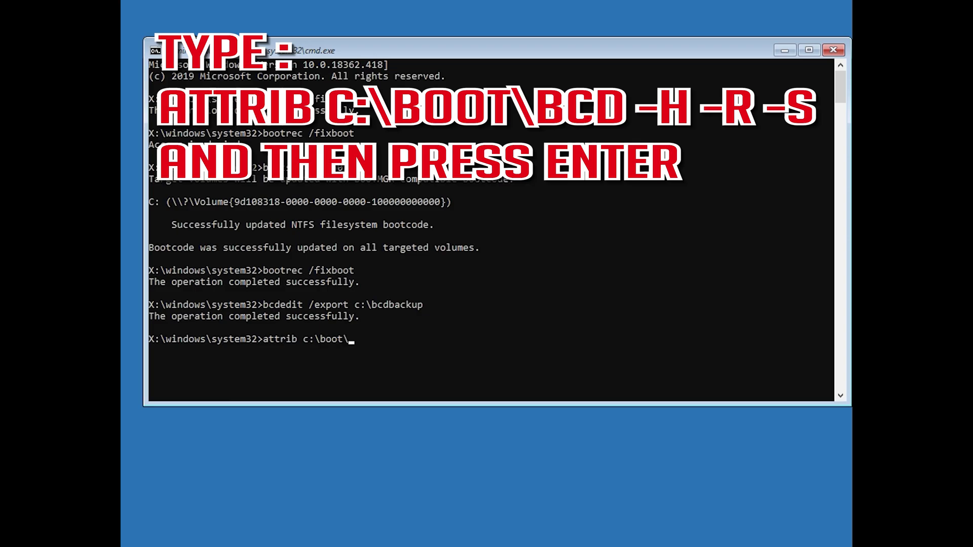
{"action": "type", "text": "bcd -h -r -s"}
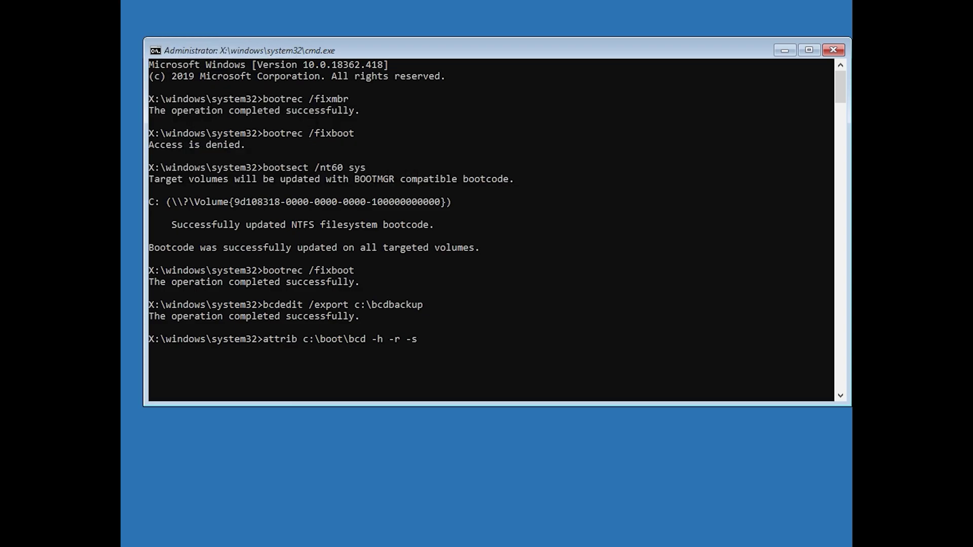
{"action": "key", "text": "Return"}
- Rename the BCD file to bcd.old by running ren c:\boot\bcd bcd.old
{"action": "type", "text": "r"}
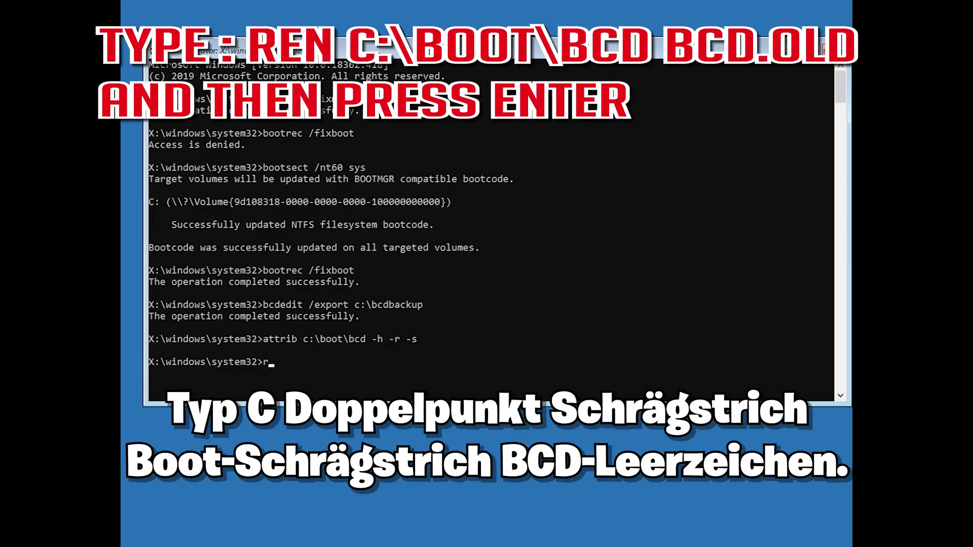
{"action": "type", "text": "en "}
{"action": "type", "text": "c:"}
{"action": "type", "text": "\boot"}
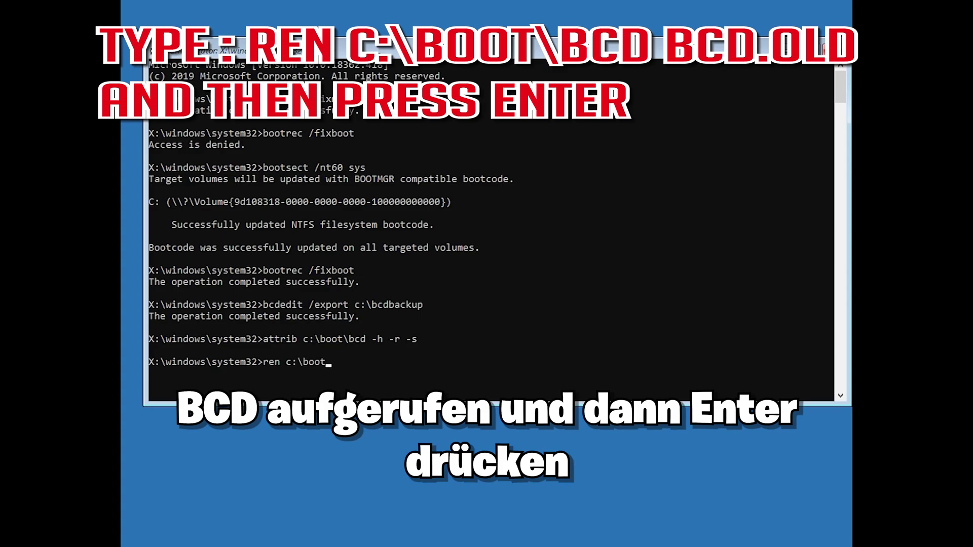
{"action": "type", "text": "\bcd"}
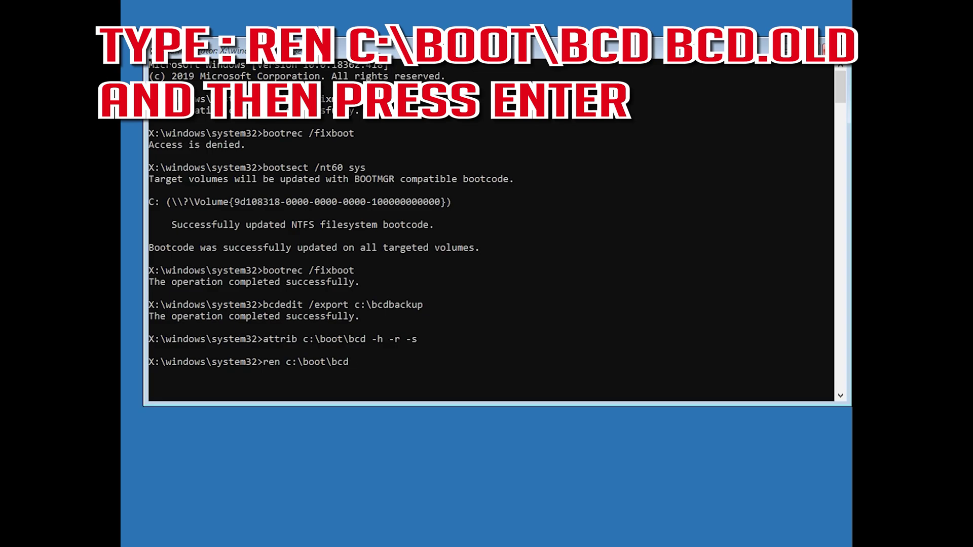
{"action": "type", "text": " bcd.old"}
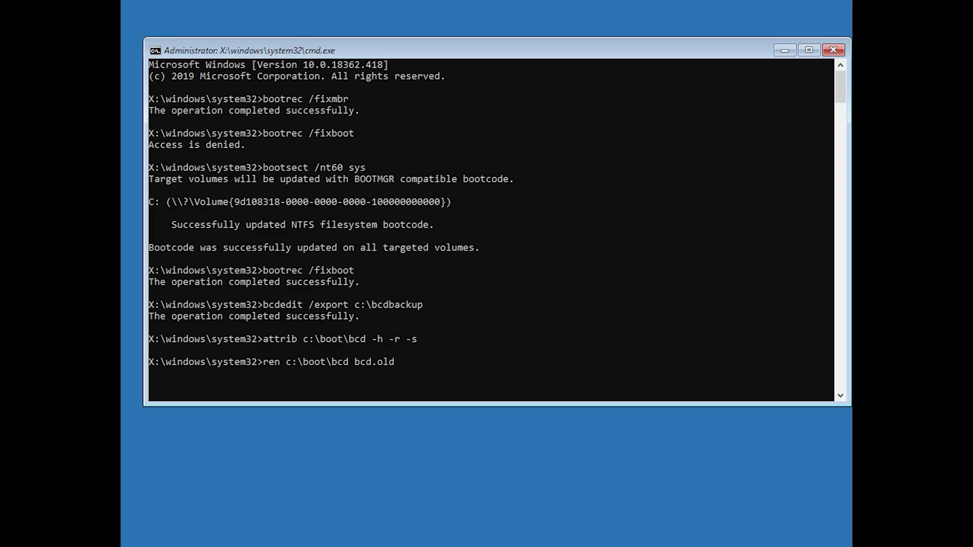
{"action": "key", "text": "Return"}
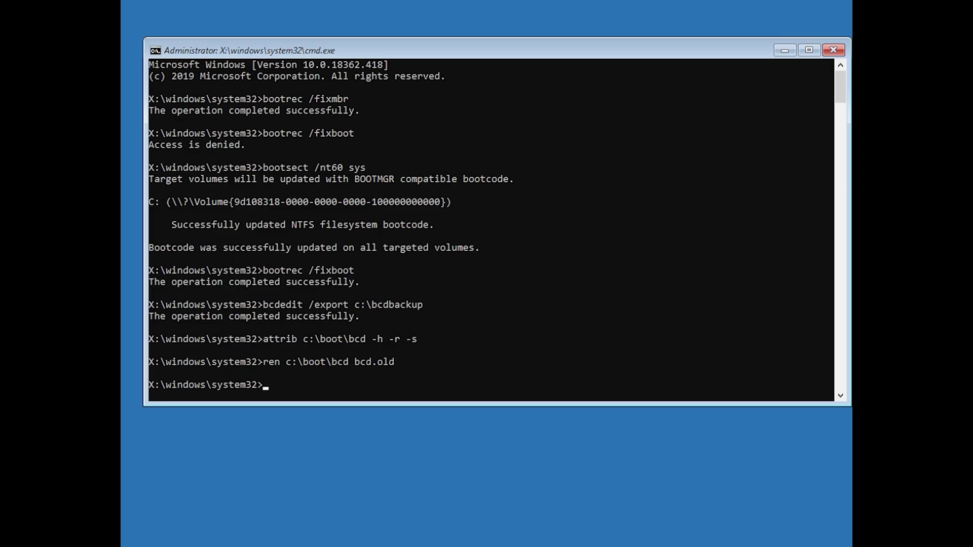
- Rebuild the boot configuration data by running bootrec /rebuildbcd, answering y to add the D:\Windows installation to the boot list
{"action": "type", "text": "bootrec"}
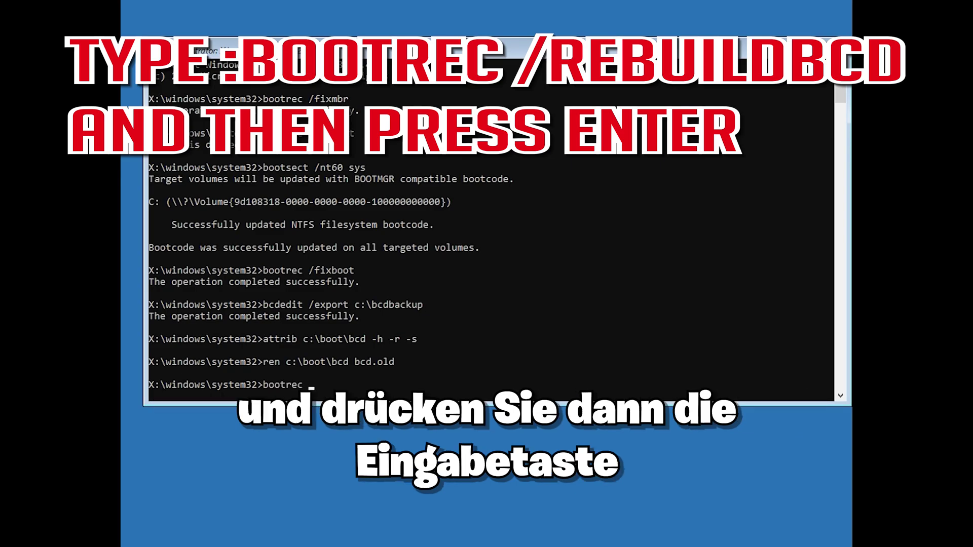
{"action": "type", "text": " /"}
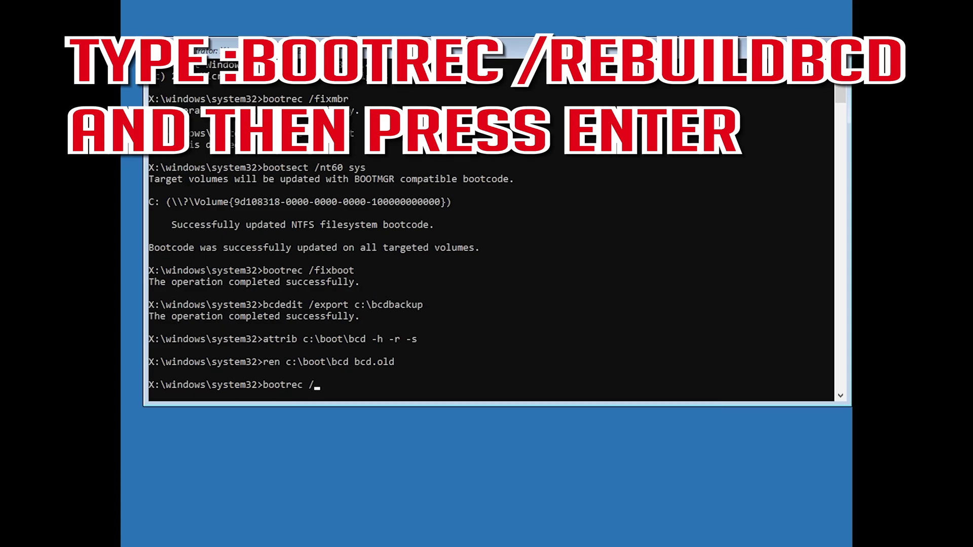
{"action": "type", "text": "rebuildbcd"}
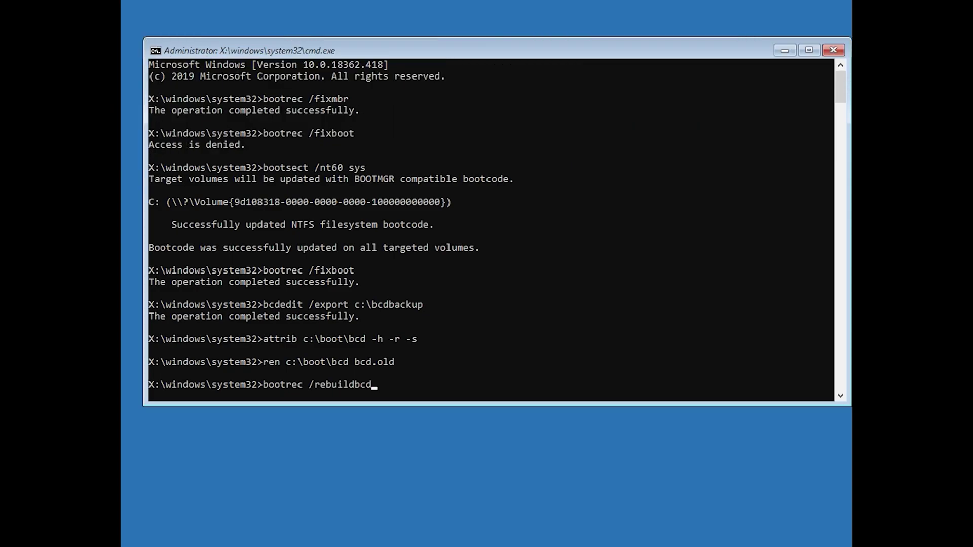
{"action": "key", "text": "Return"}
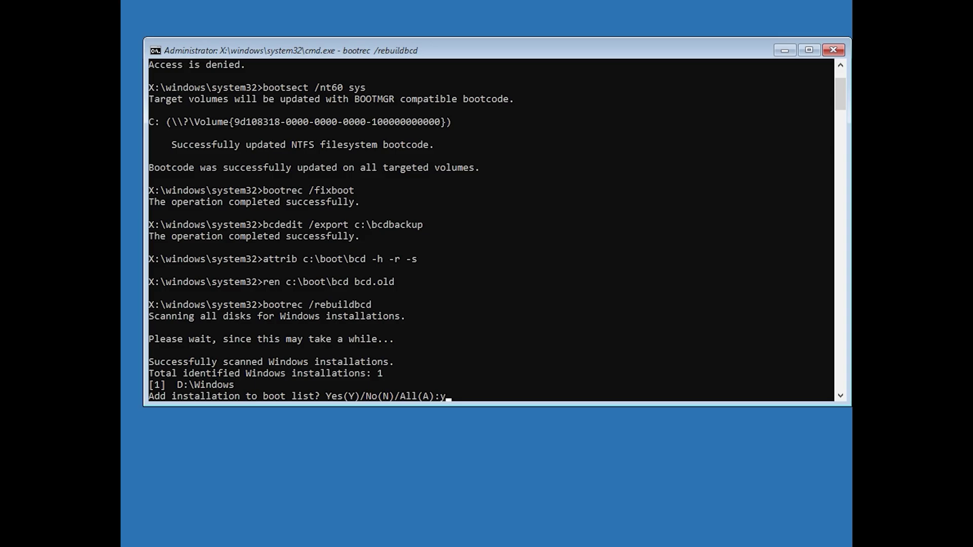
{"action": "key", "text": "Return"}
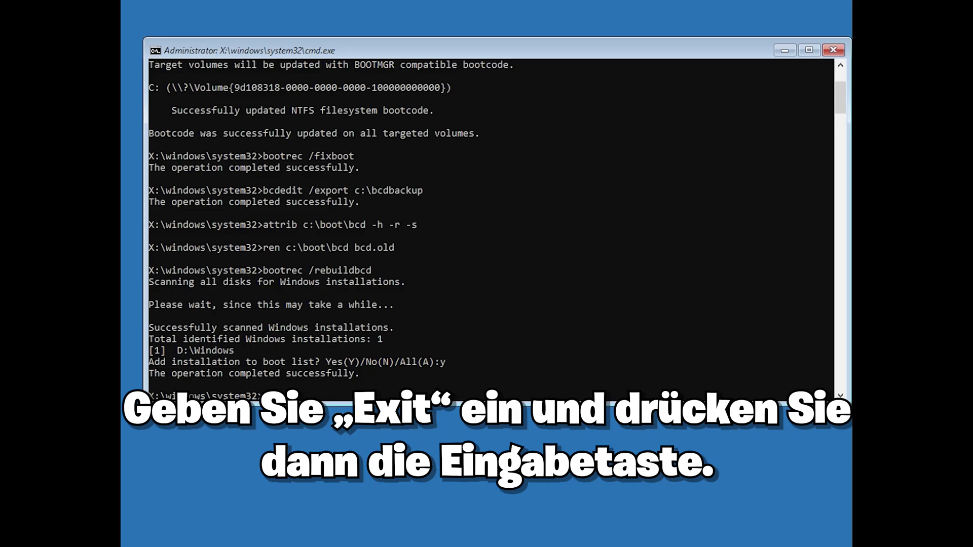
- Close the Command Prompt with exit and continue to Windows 10 Pro
{"action": "type", "text": "exit"}
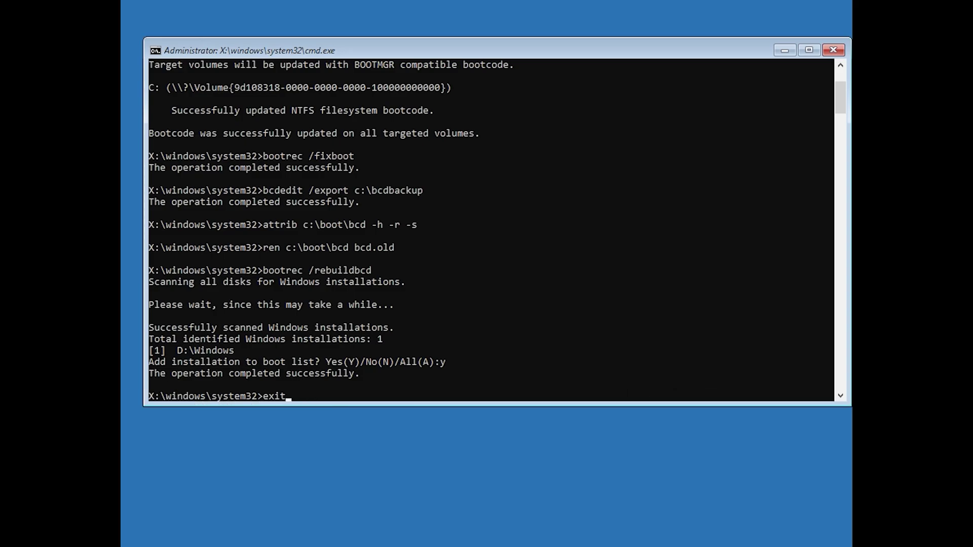
{"action": "key", "text": "Return"}
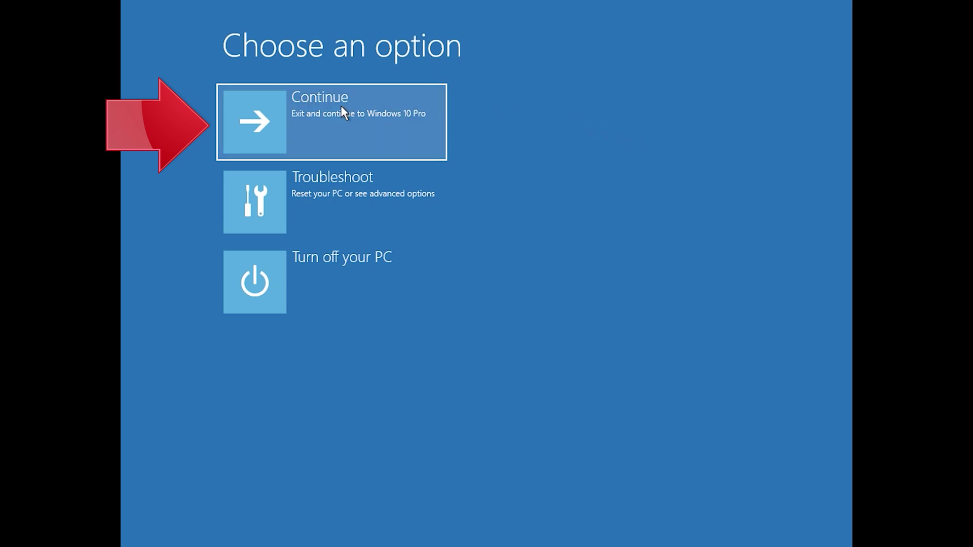
{"action": "left_click", "coordinate": [372, 115]}
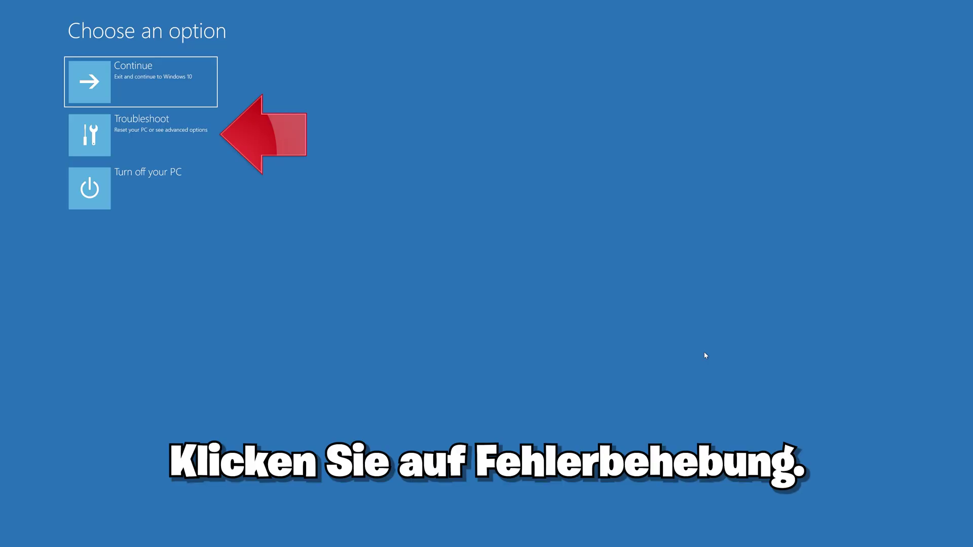
- Start System Restore from the advanced troubleshooting options and continue with the listed user account
{"action": "left_click", "coordinate": [145, 144]}
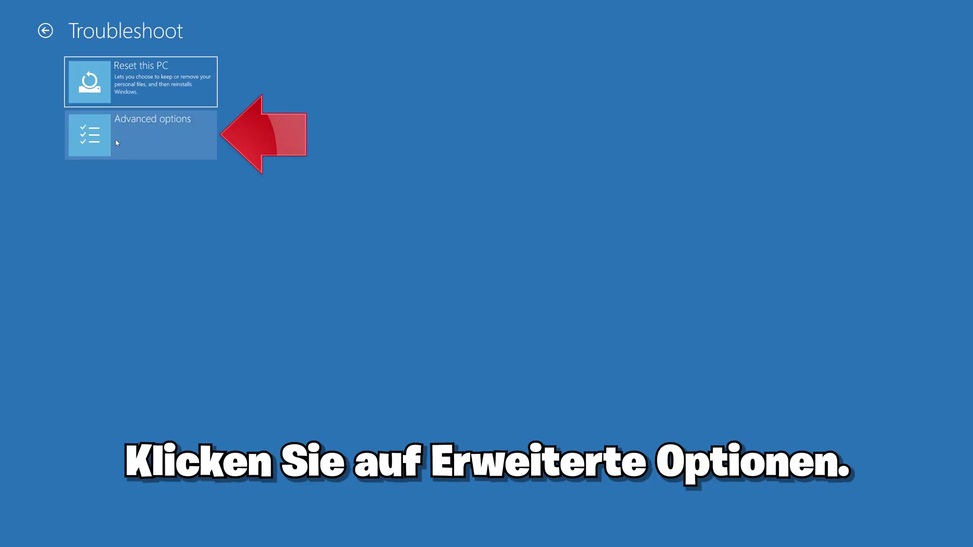
{"action": "left_click", "coordinate": [153, 143]}
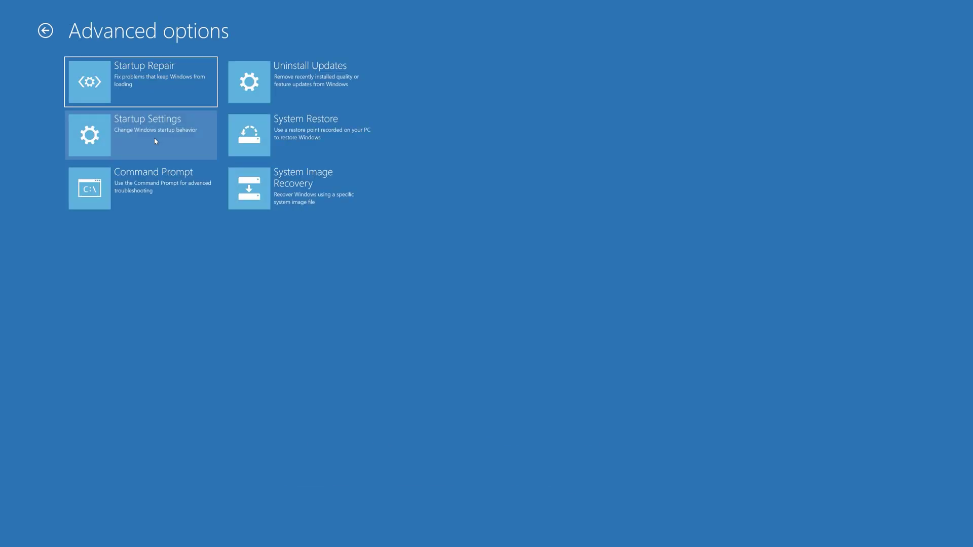
{"action": "left_click", "coordinate": [320, 148]}
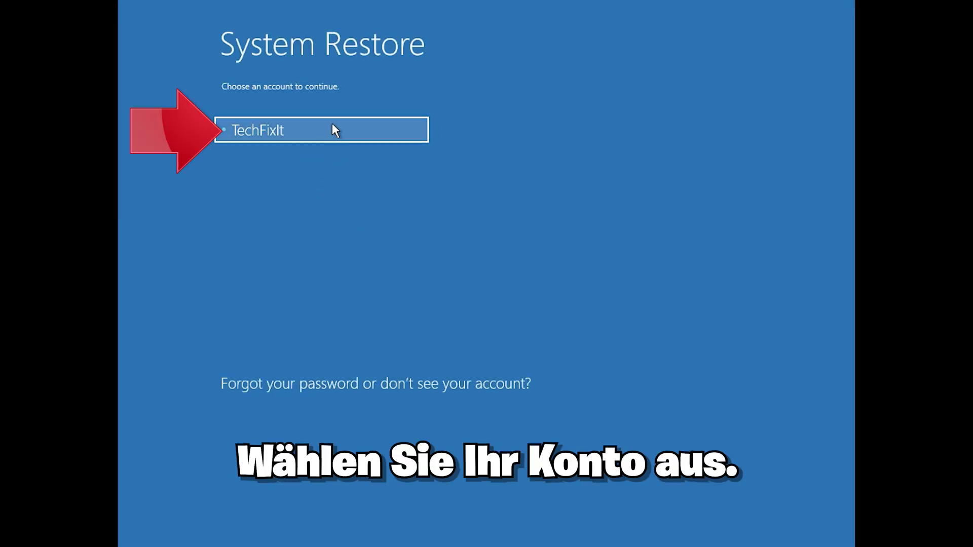
{"action": "left_click", "coordinate": [332, 128]}
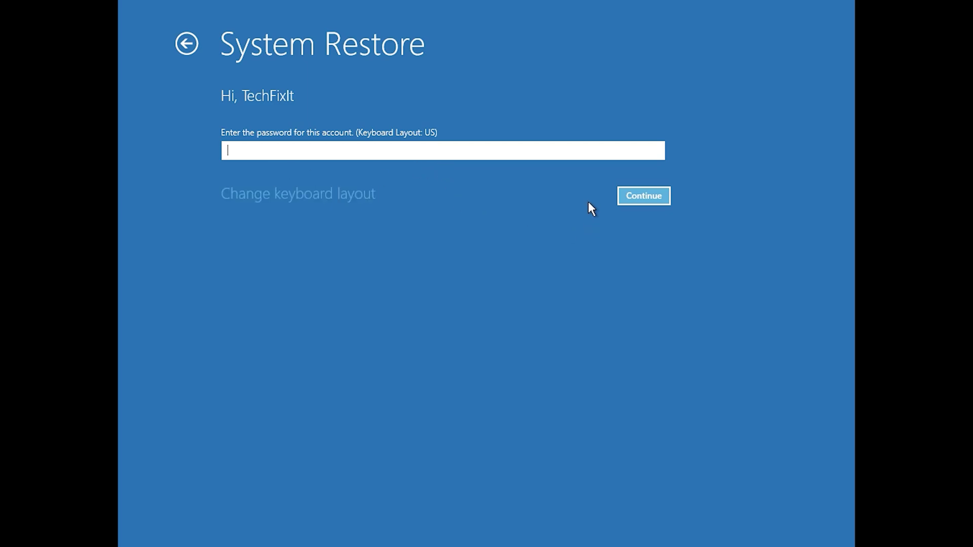
{"action": "left_click", "coordinate": [633, 197]}
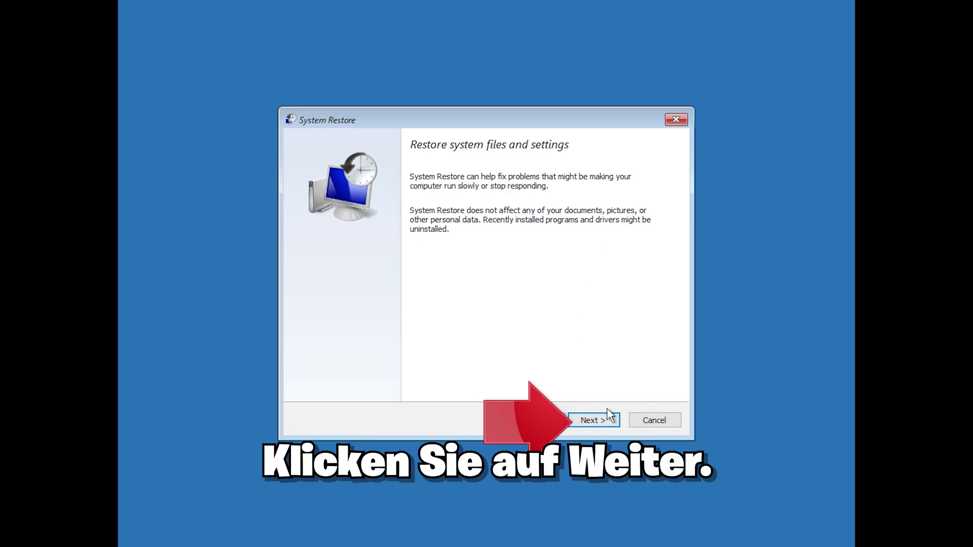
- Restore the system to the manual restore point of 1/10/2020 12:21:42 AM and restart the computer
{"action": "left_click", "coordinate": [596, 421]}
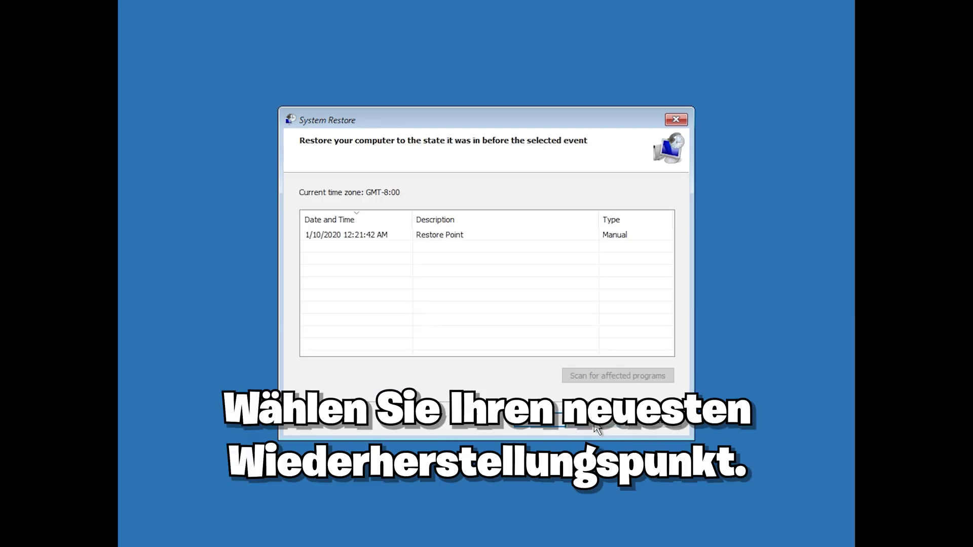
{"action": "left_click", "coordinate": [351, 238]}
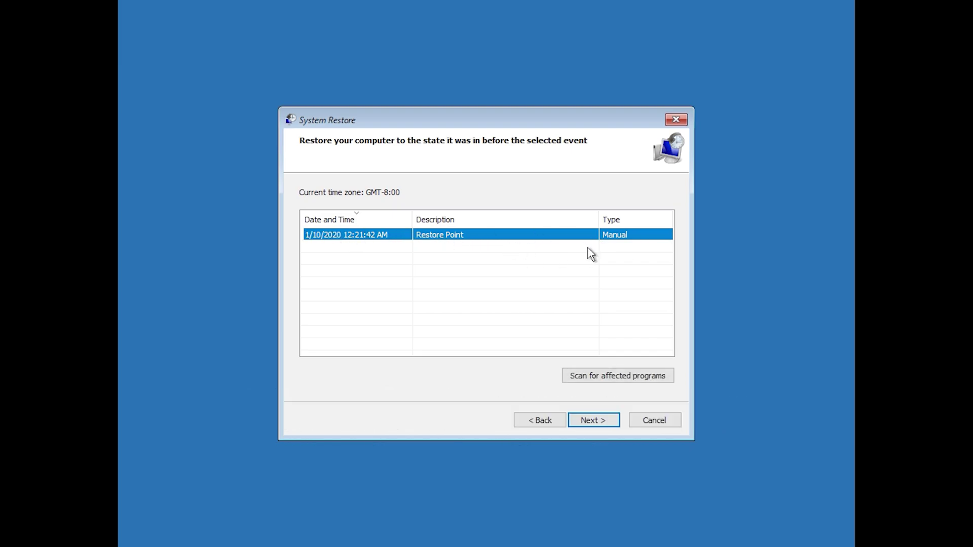
{"action": "left_click", "coordinate": [597, 427]}
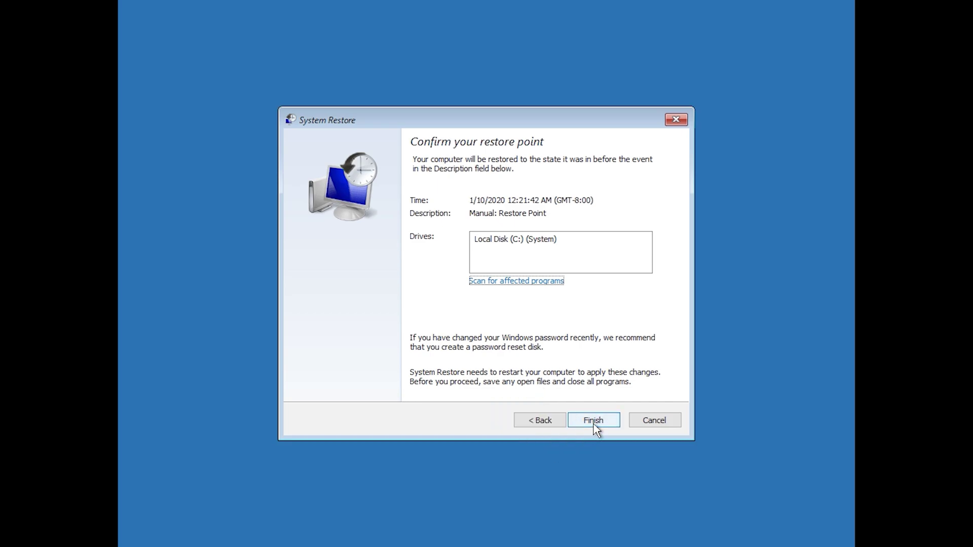
{"action": "left_click", "coordinate": [593, 424]}
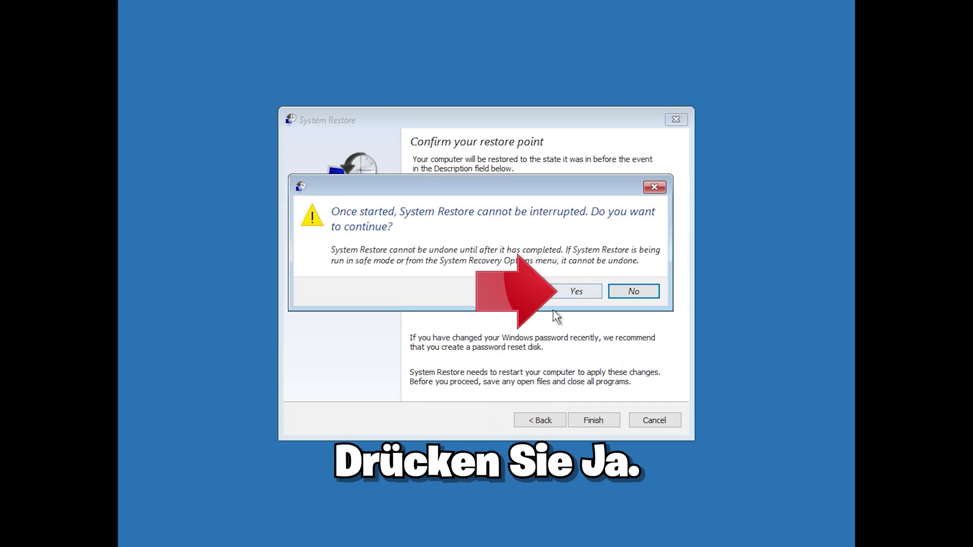
{"action": "left_click", "coordinate": [576, 293]}
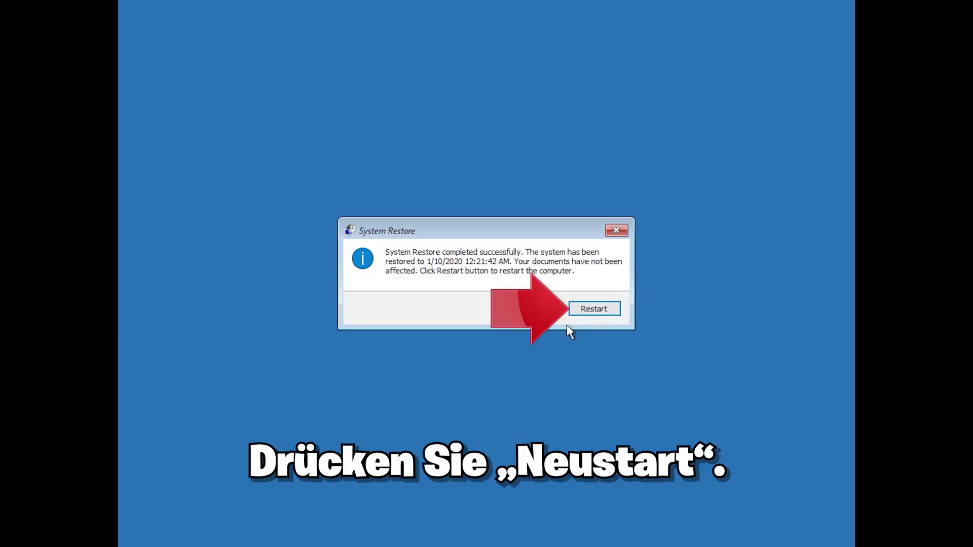
{"action": "left_click", "coordinate": [584, 312]}
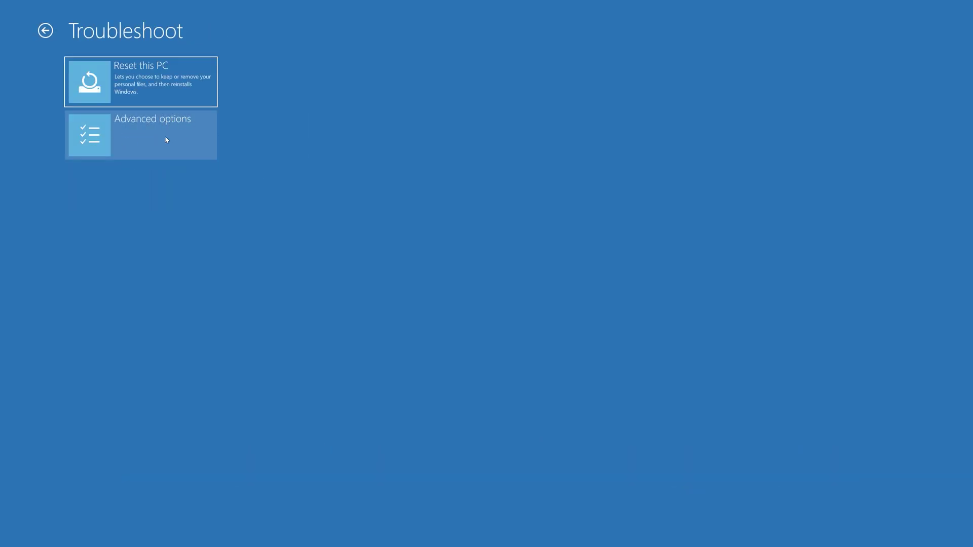
- Launch the Command Prompt from the advanced troubleshooting options using the listed user account
{"action": "left_click", "coordinate": [156, 141]}
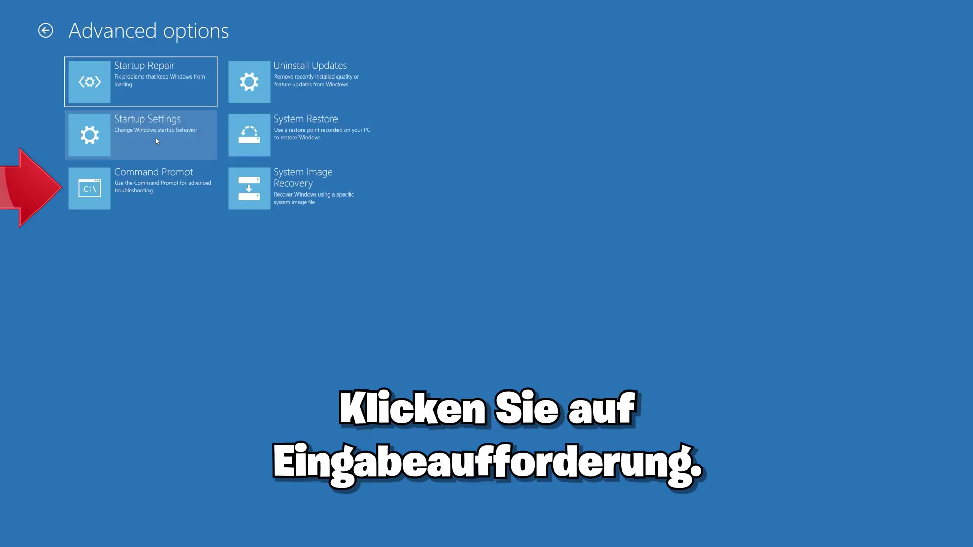
{"action": "left_click", "coordinate": [183, 194]}
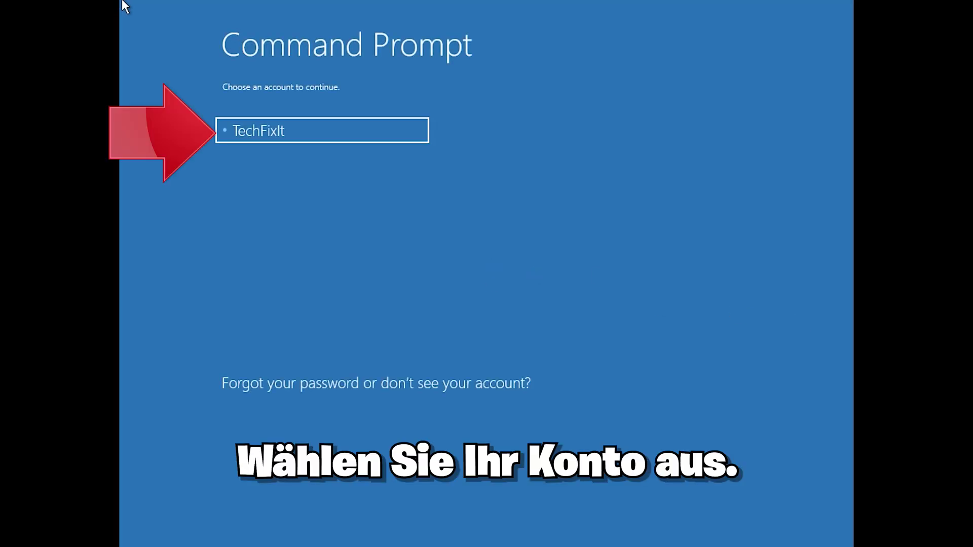
{"action": "left_click", "coordinate": [391, 139]}
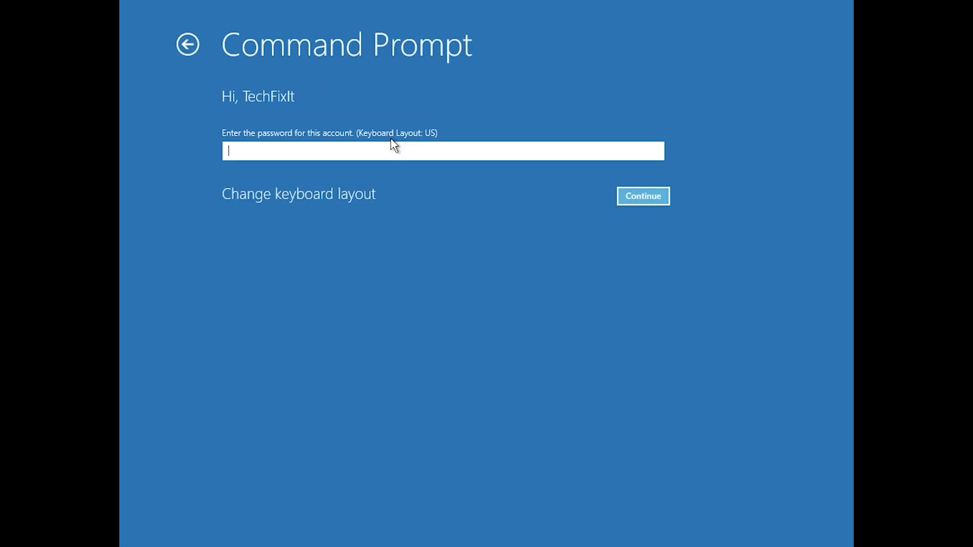
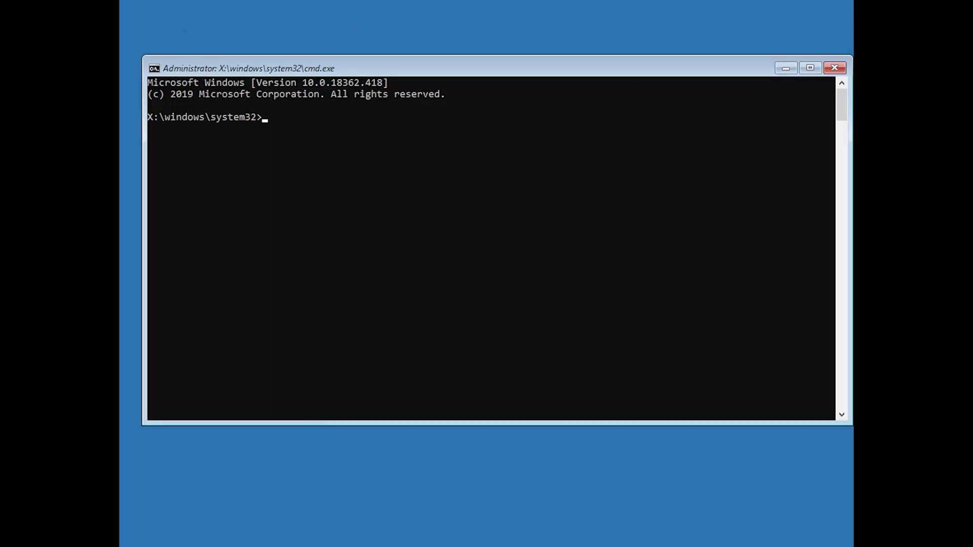
- Check drive D: for file system errors and fix them by running chkdsk /f d:
{"action": "type", "text": "chkdsk /f"}
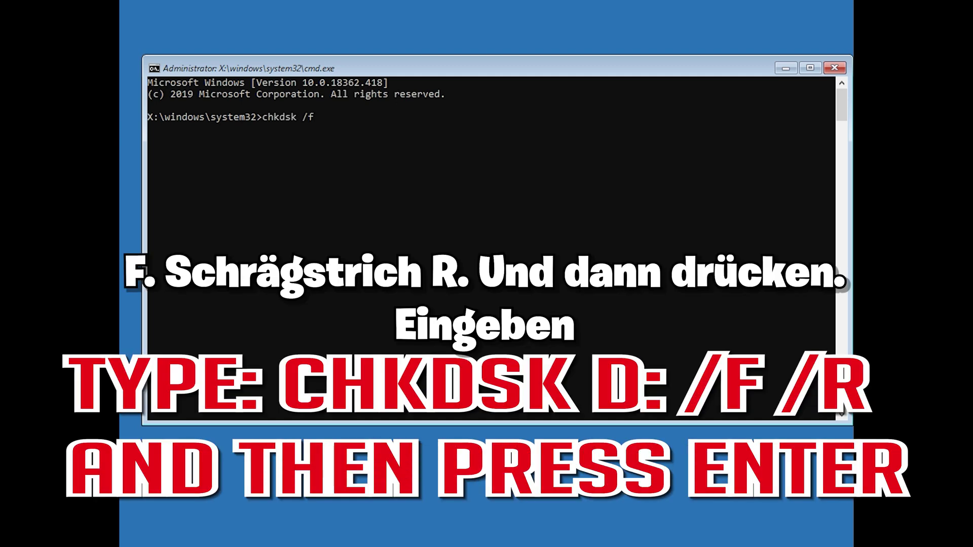
{"action": "type", "text": " d:"}
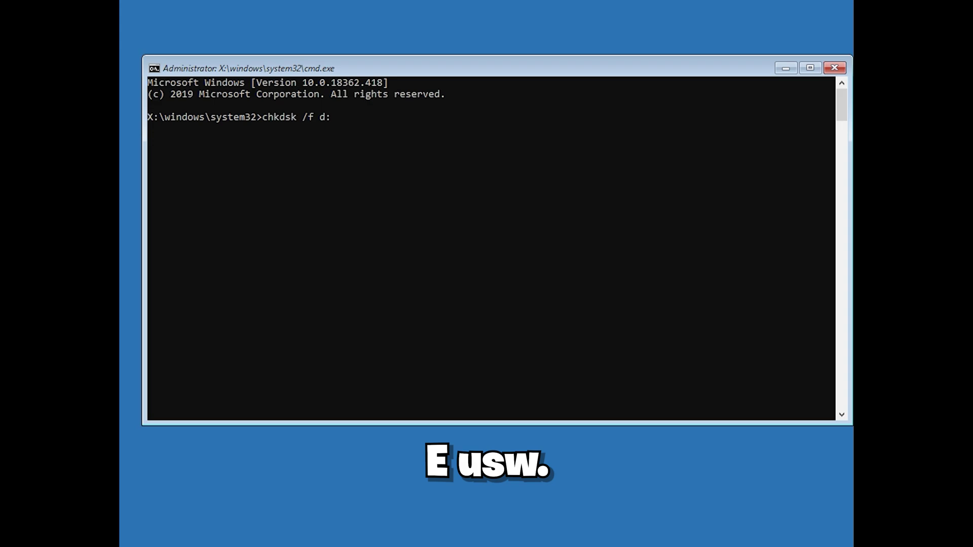
{"action": "key", "text": "Return"}
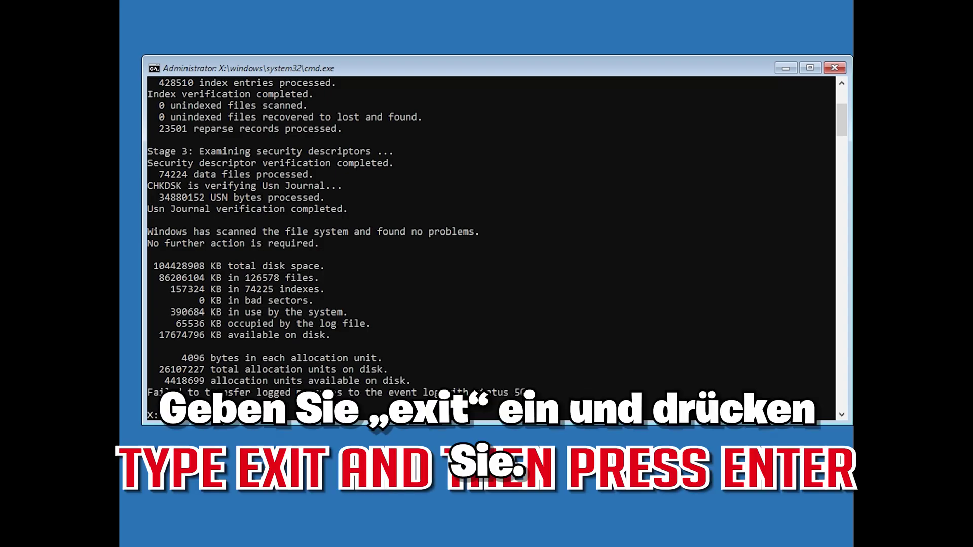
- Exit the Command Prompt and continue to Windows 10
{"action": "key", "text": "Return"}
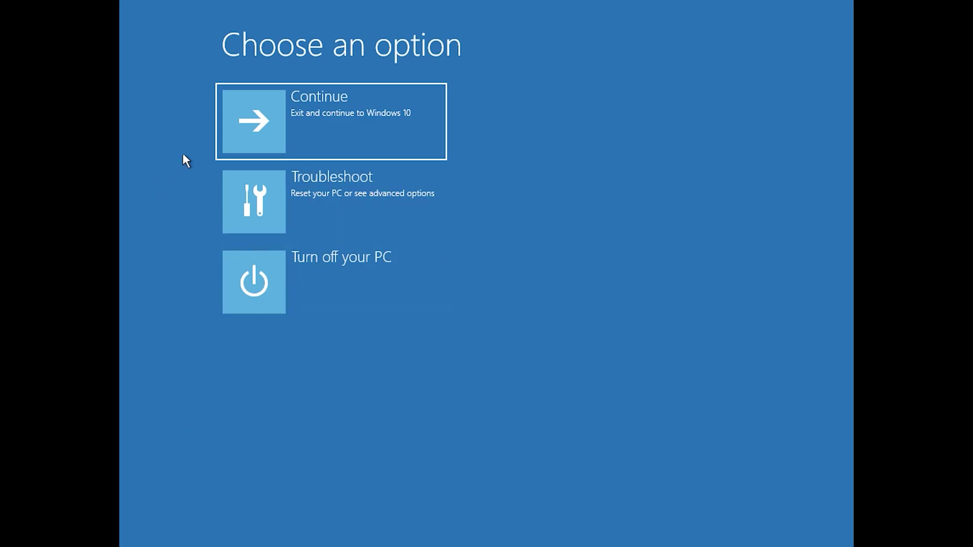
{"action": "left_click", "coordinate": [276, 135]}
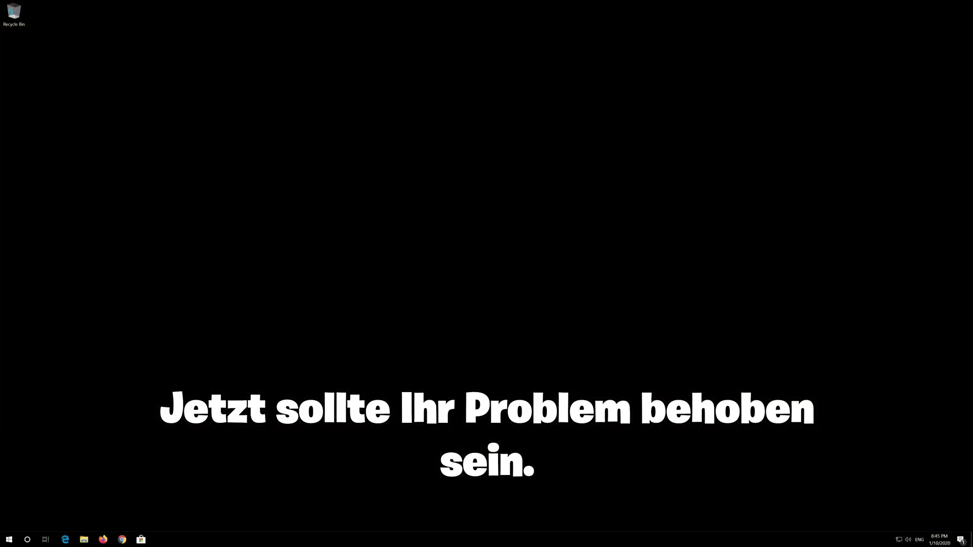
- Return to the recovery environment's Troubleshoot options and choose Reset this PC with the Keep my files option
{"action": "left_click", "coordinate": [9, 539]}
{"action": "mouse_move", "coordinate": [16, 501]}
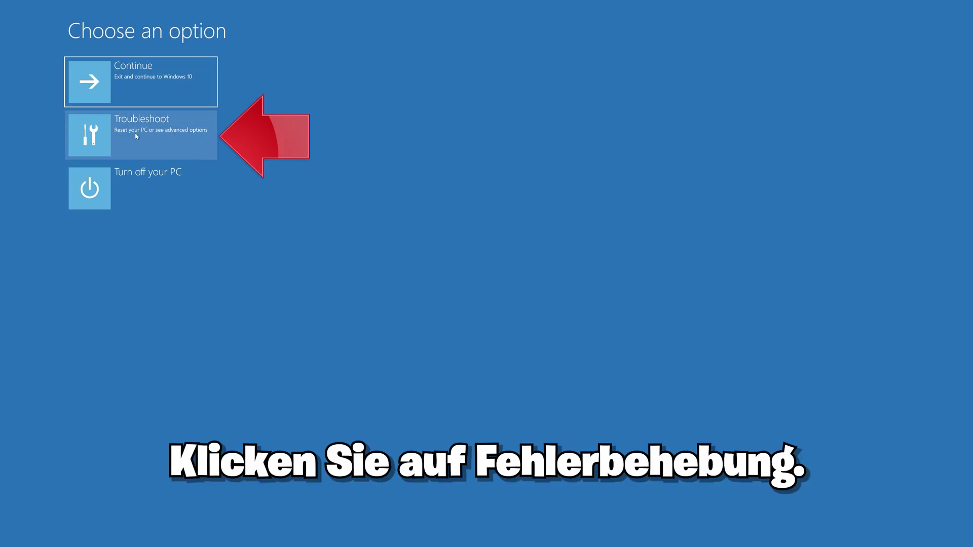
{"action": "left_click", "coordinate": [161, 135]}
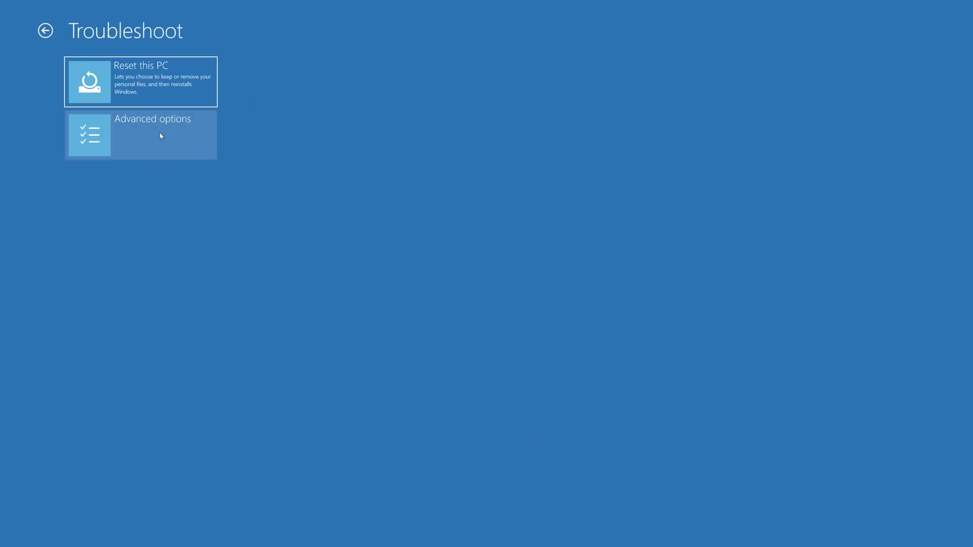
{"action": "left_click", "coordinate": [165, 84]}
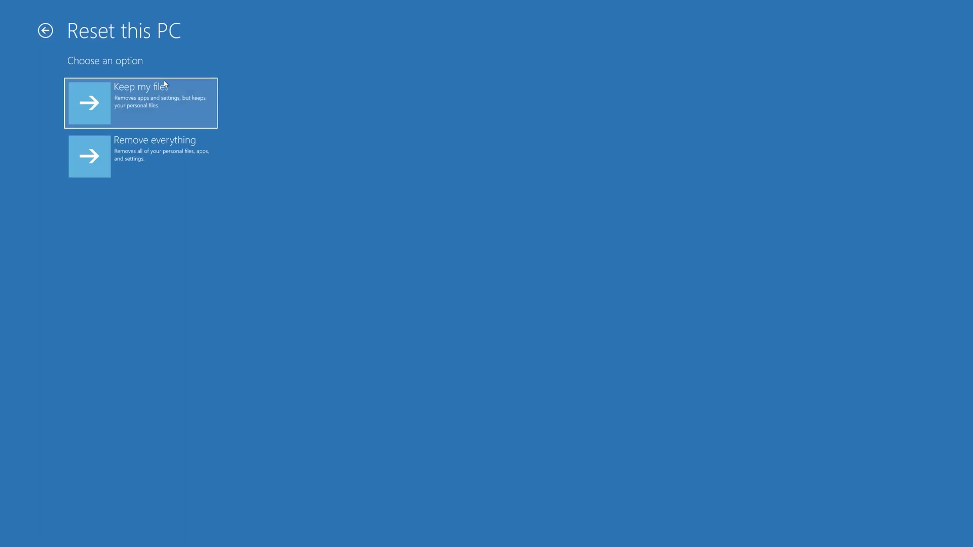
{"action": "left_click", "coordinate": [138, 142]}
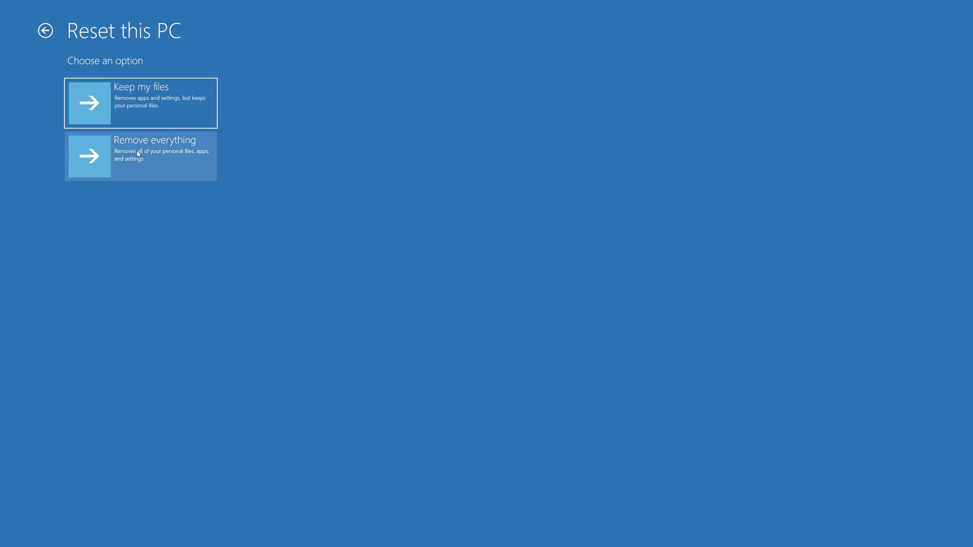
{"action": "left_click", "coordinate": [147, 107]}
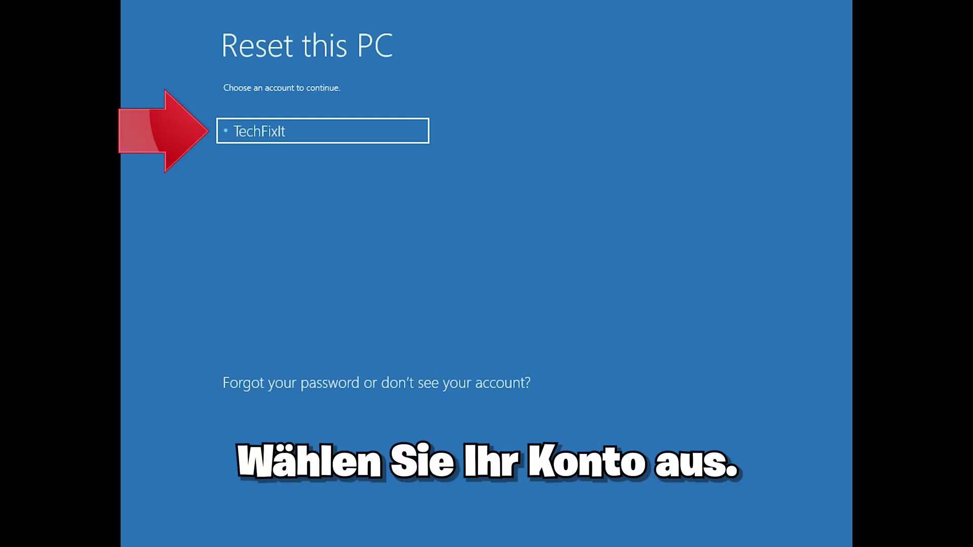
- Continue the PC reset with the listed user account and start the reset
{"action": "left_click", "coordinate": [365, 127]}
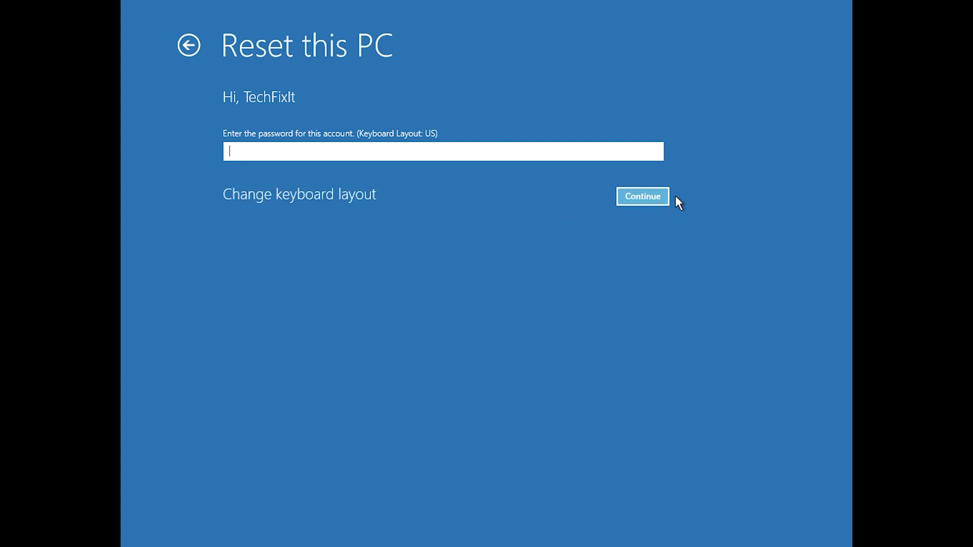
{"action": "left_click", "coordinate": [634, 202]}
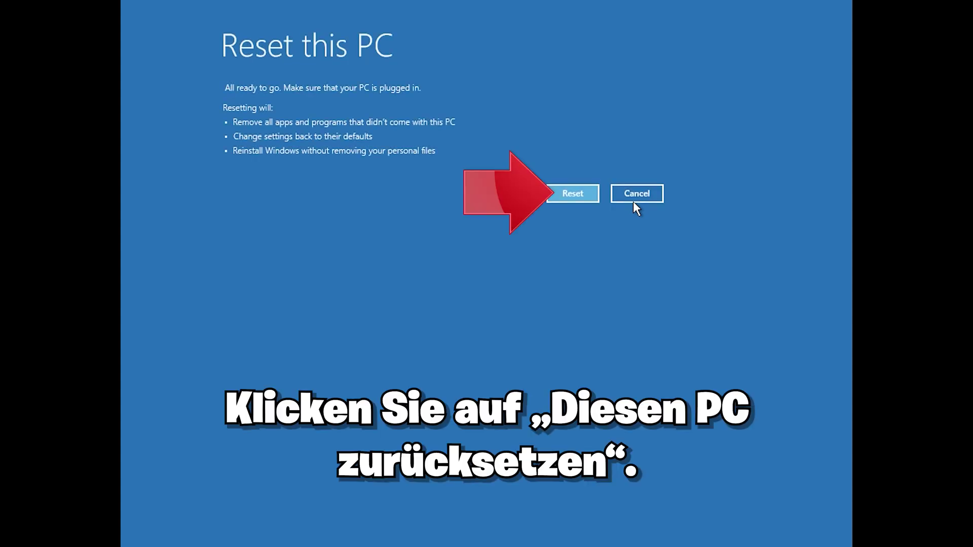
{"action": "left_click", "coordinate": [578, 196]}
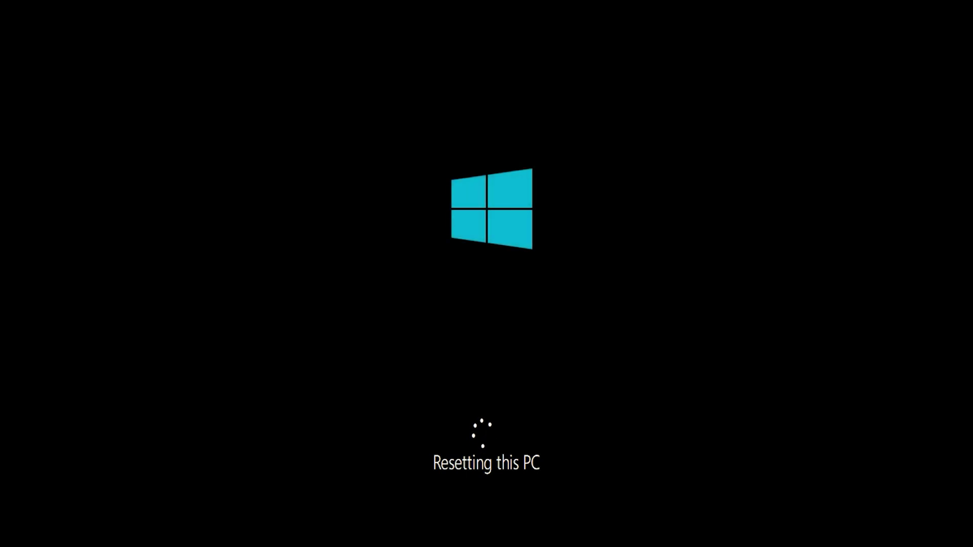